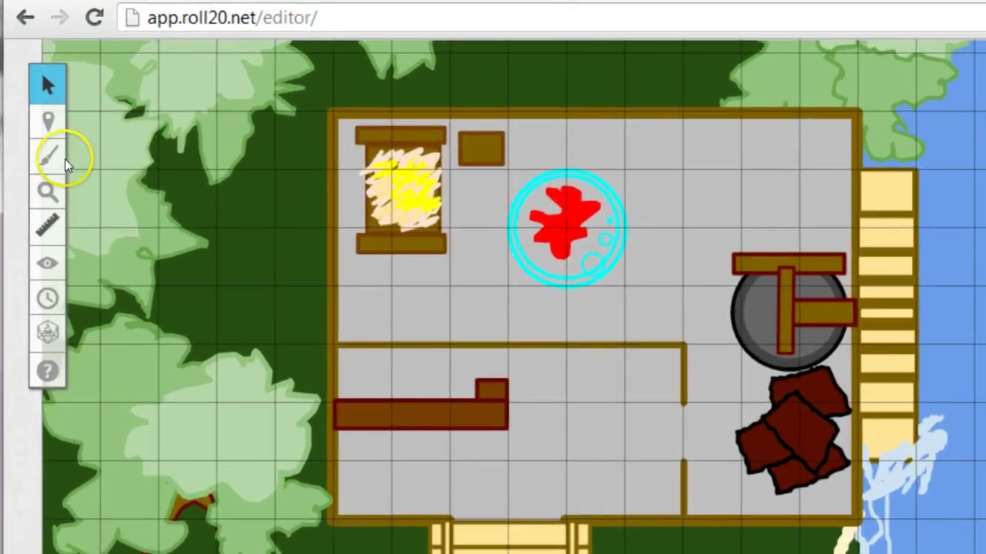
Enlarge the long brown counter in the mill's lower room, rotate it and move it to a new place on the map
{"action": "mouse_move", "coordinate": [62, 165]}
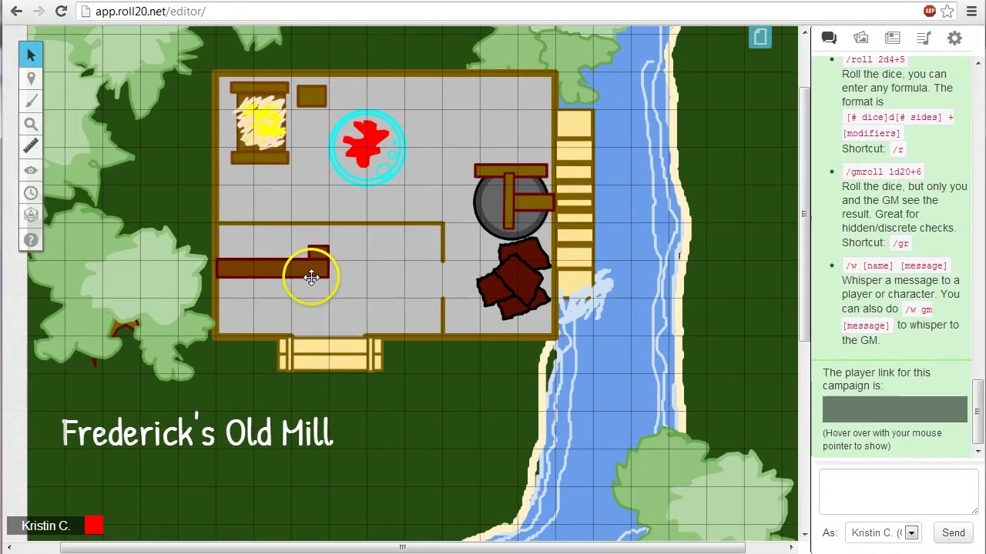
{"action": "left_click_drag", "start_coordinate": [282, 269], "coordinate": [266, 209]}
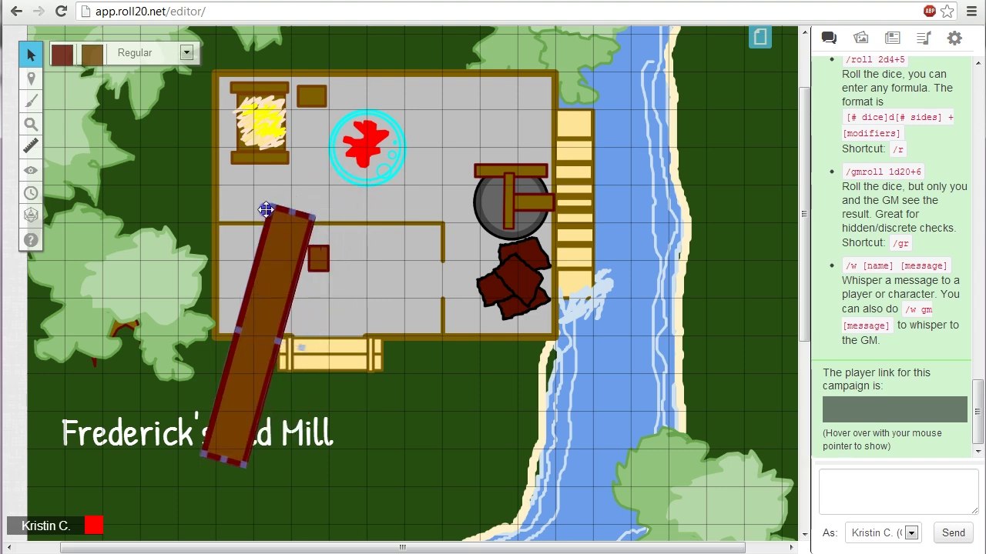
{"action": "left_click_drag", "start_coordinate": [255, 285], "coordinate": [396, 308]}
{"action": "left_click_drag", "start_coordinate": [429, 359], "coordinate": [351, 274]}
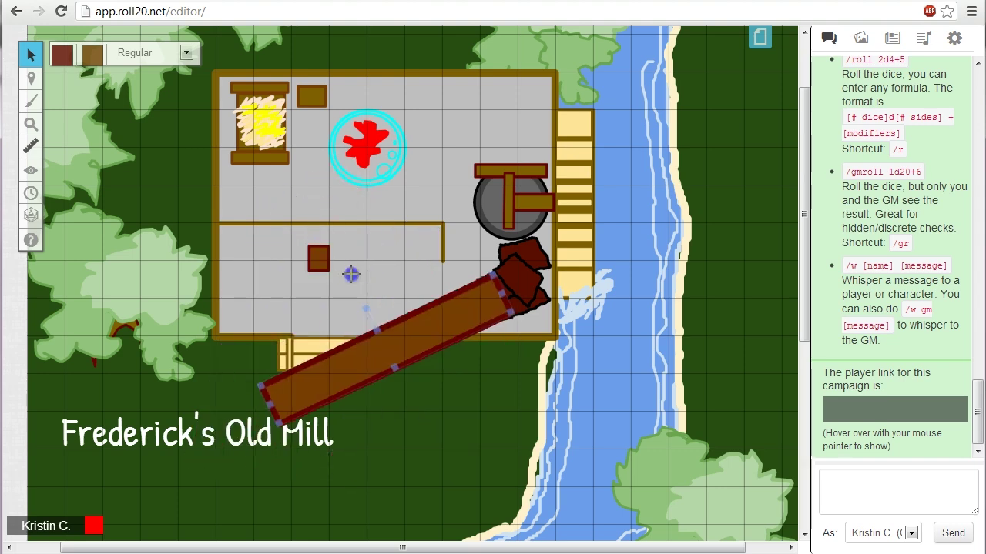
Recolour the long brown counter in the mill's lower room with a magenta outline and a light pink fill
{"action": "left_click", "coordinate": [275, 275]}
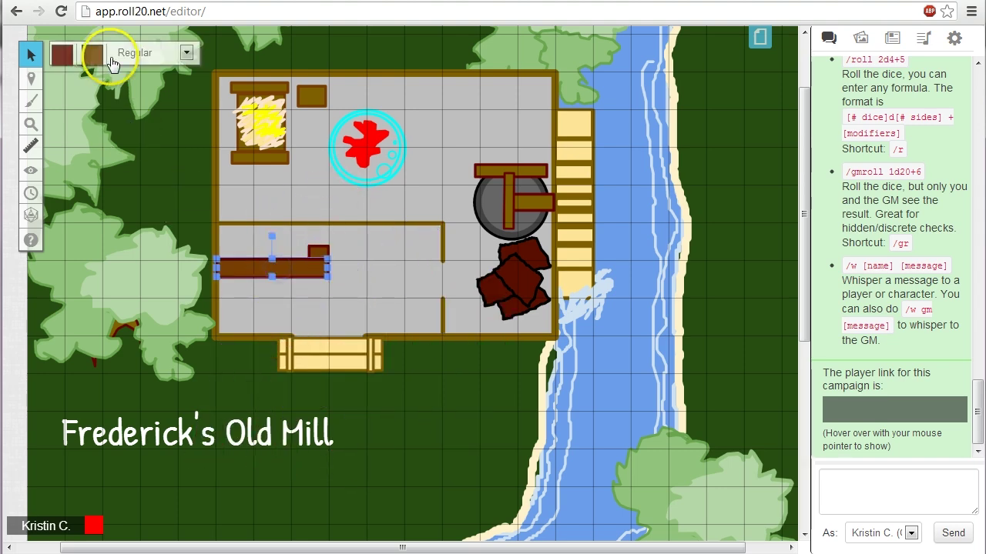
{"action": "left_click", "coordinate": [62, 54]}
{"action": "left_click", "coordinate": [77, 105]}
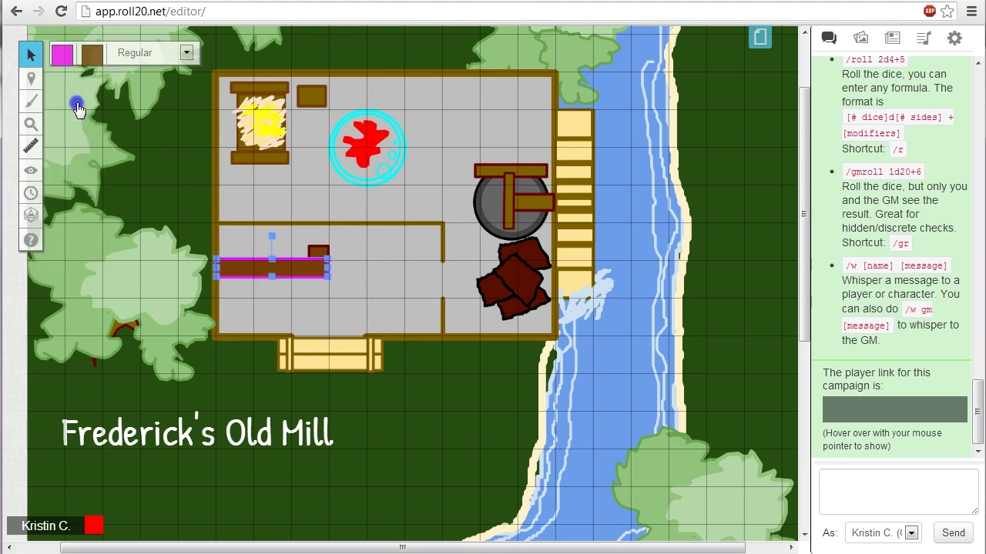
{"action": "left_click", "coordinate": [90, 55]}
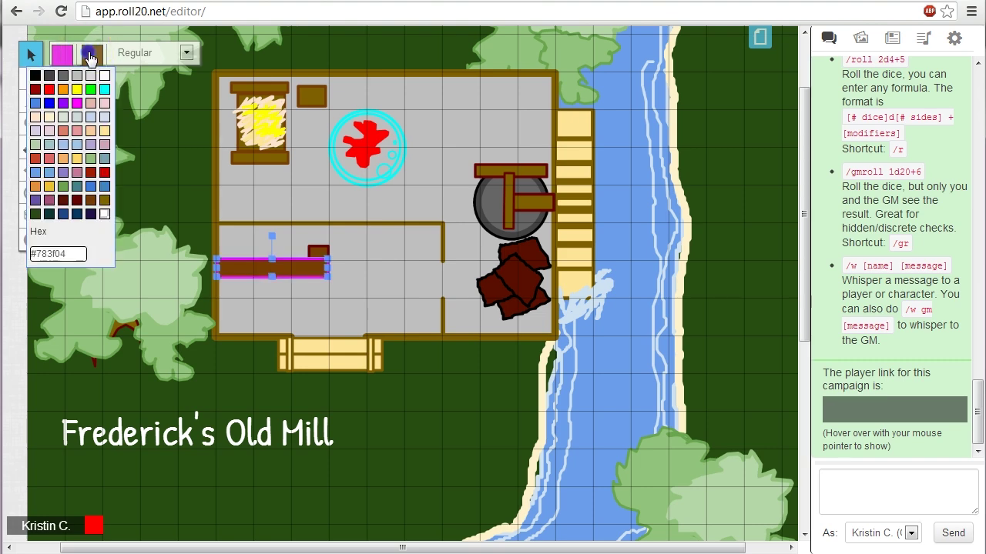
{"action": "left_click", "coordinate": [91, 103]}
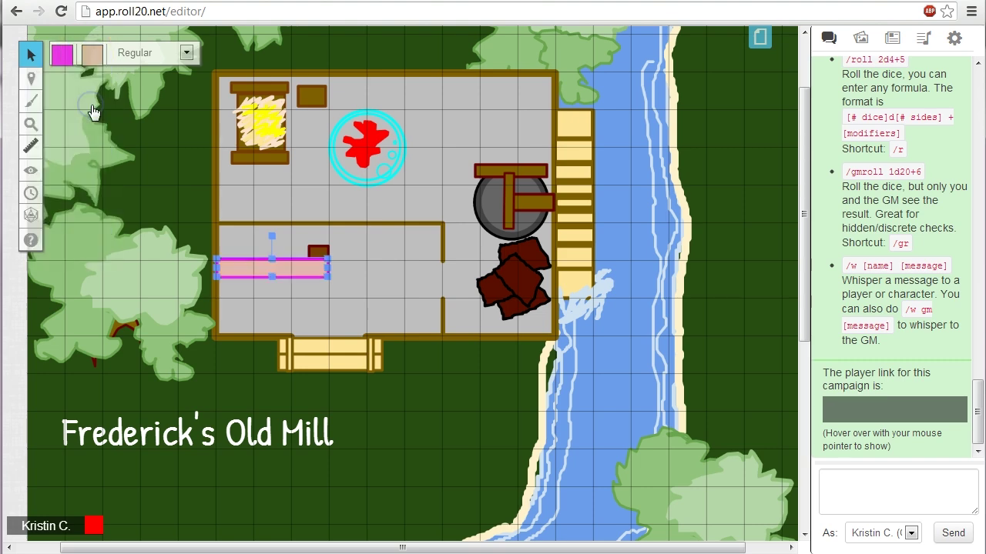
Try the Thin outline thickness on the counter, then set it to Large
{"action": "left_click", "coordinate": [186, 52]}
{"action": "left_click", "coordinate": [165, 71]}
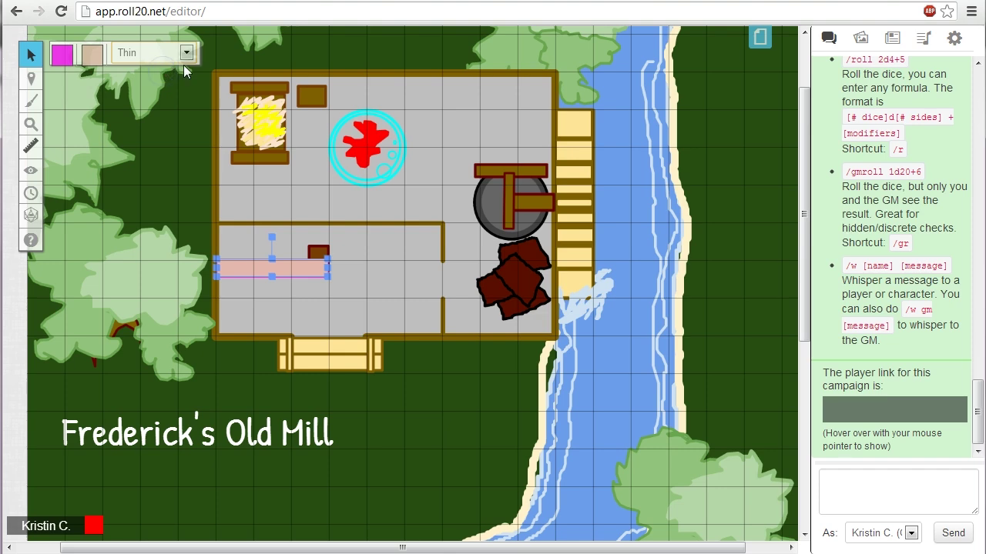
{"action": "left_click", "coordinate": [186, 52]}
{"action": "left_click", "coordinate": [156, 106]}
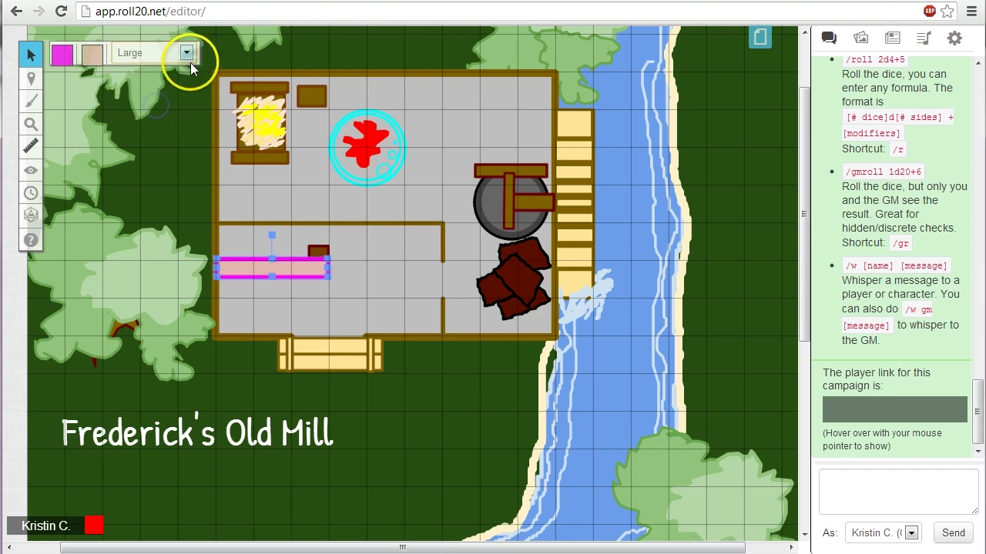
Format the "Frederick's Old Mill" title in Arial at size 16 with an orange colour
{"action": "left_click", "coordinate": [92, 434]}
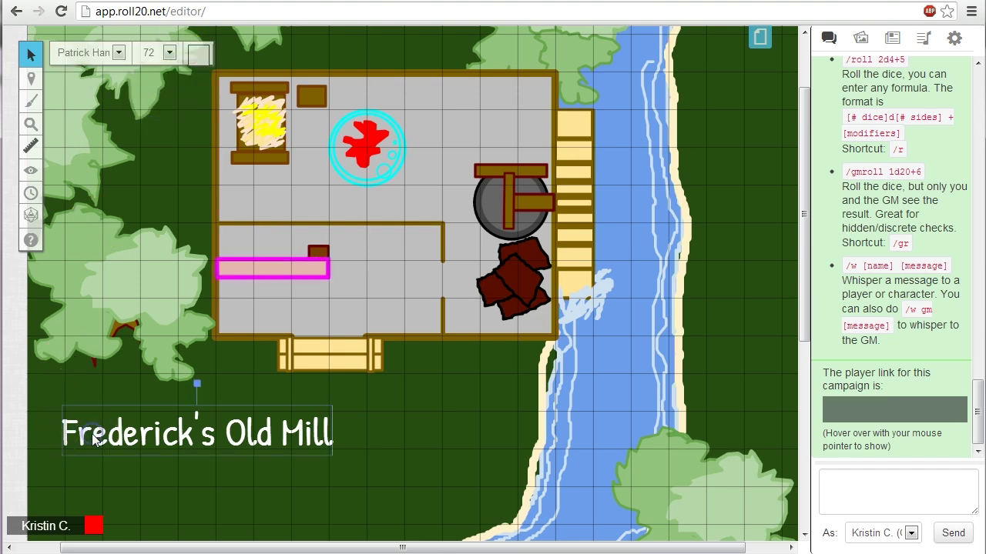
{"action": "left_click", "coordinate": [117, 53]}
{"action": "left_click", "coordinate": [108, 68]}
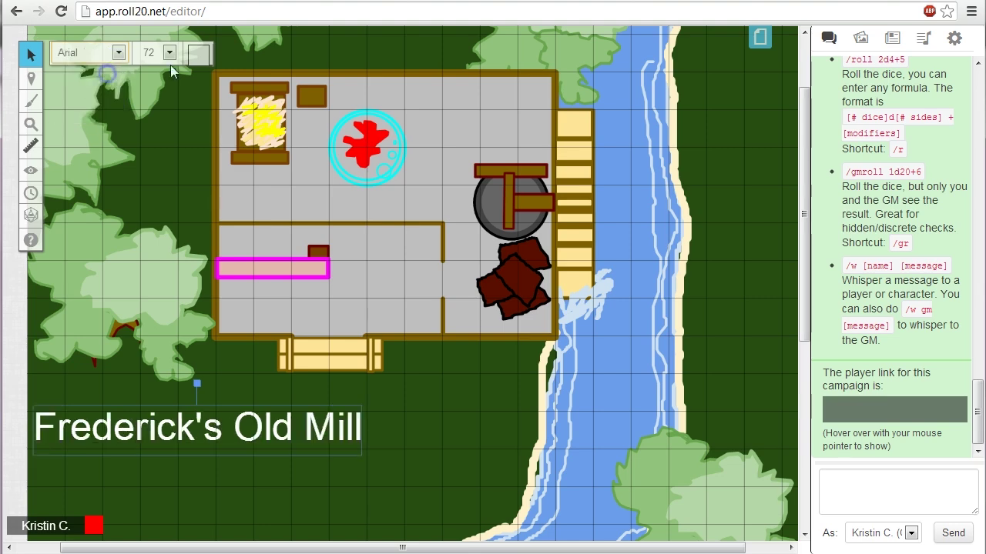
{"action": "left_click", "coordinate": [170, 54]}
{"action": "left_click", "coordinate": [154, 119]}
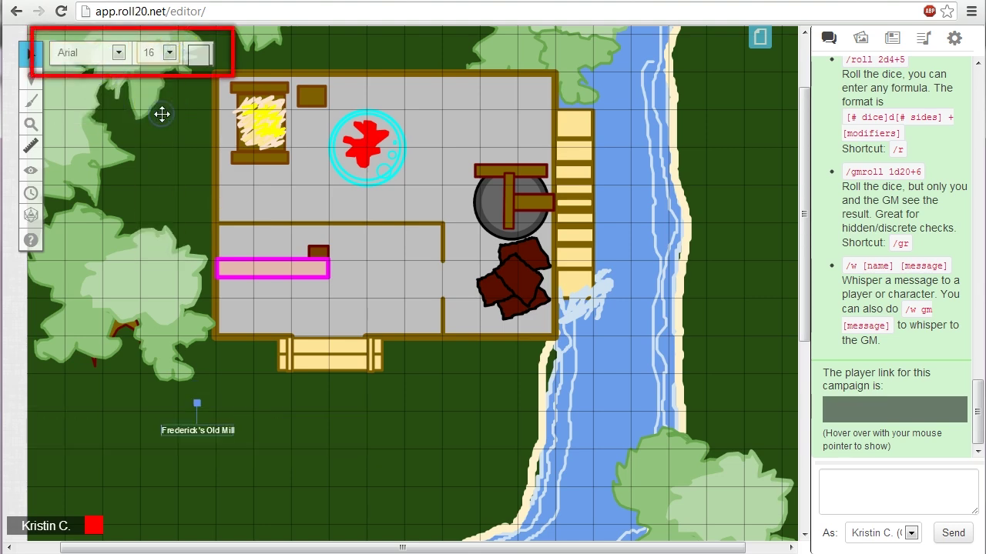
{"action": "left_click", "coordinate": [194, 55]}
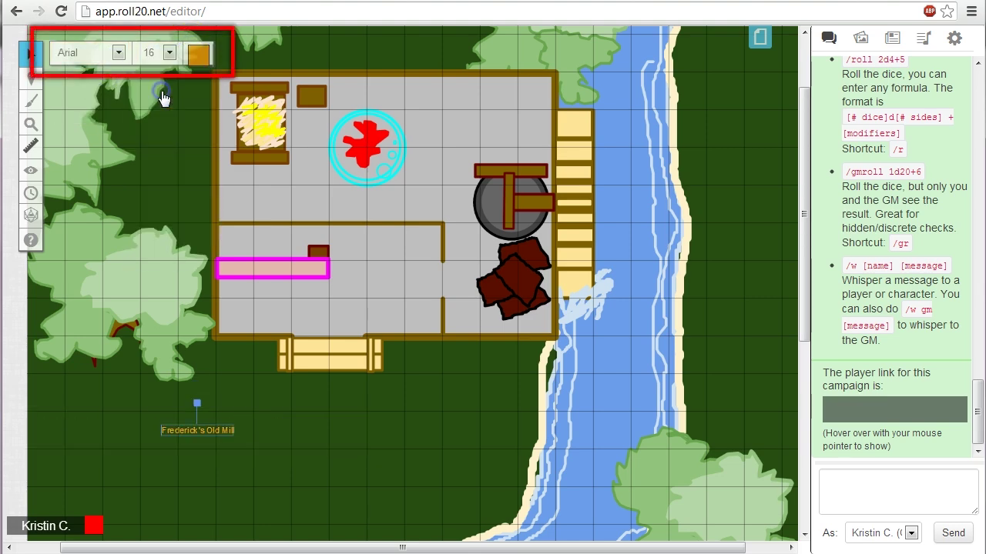
{"action": "left_click", "coordinate": [162, 92]}
Set the "Frederick's Old Mill" title to size 40 and try the Candal and Light fonts on it
{"action": "left_click", "coordinate": [163, 50]}
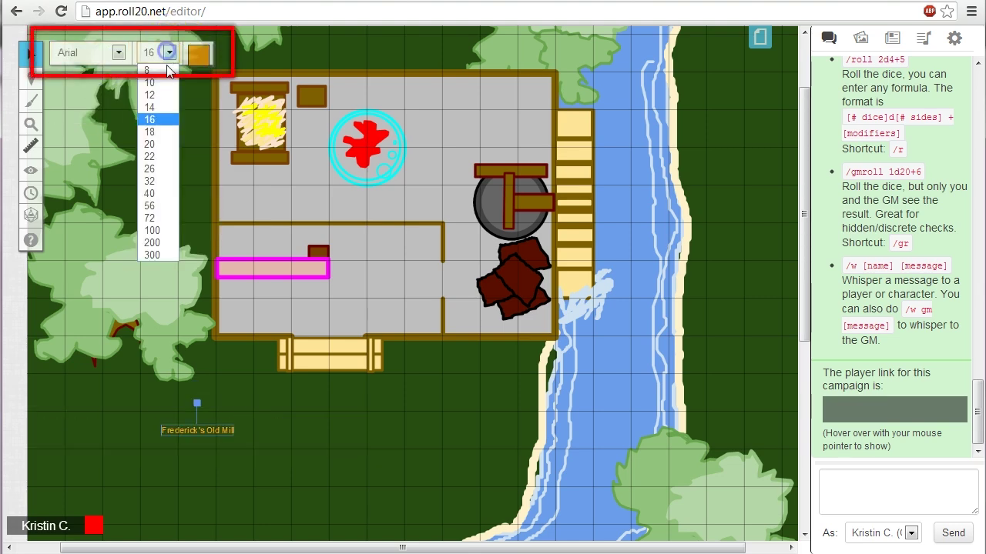
{"action": "left_click", "coordinate": [155, 198]}
{"action": "left_click", "coordinate": [104, 49]}
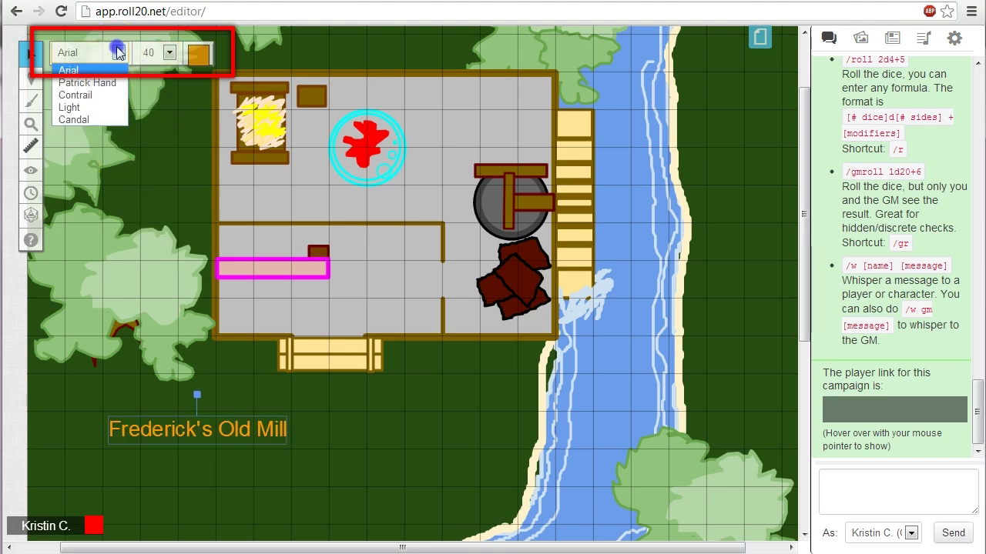
{"action": "left_click", "coordinate": [92, 118]}
{"action": "left_click", "coordinate": [89, 54]}
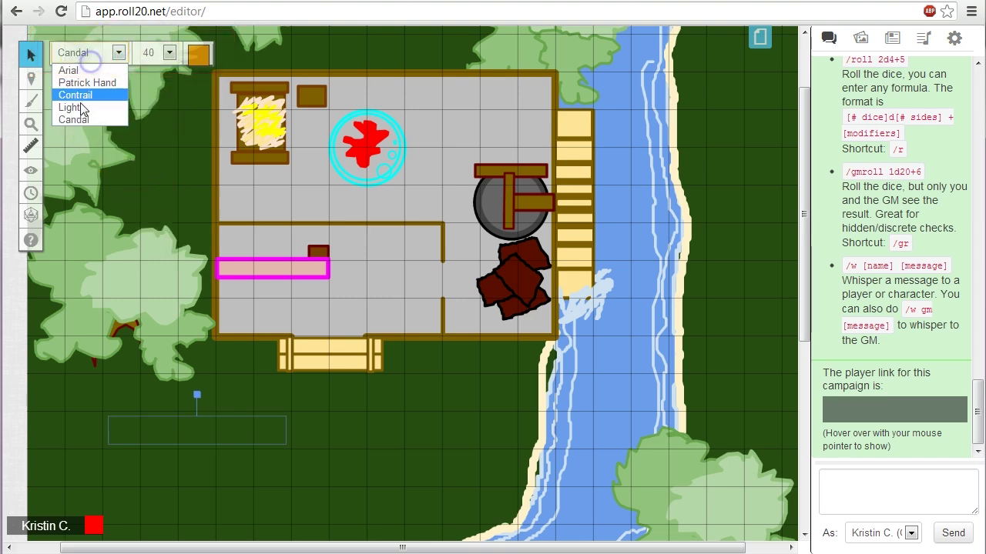
{"action": "left_click", "coordinate": [81, 106]}
{"action": "left_click", "coordinate": [128, 351]}
Move the long brown counter in the mill's lower room to the Token Layer
{"action": "left_click", "coordinate": [286, 267]}
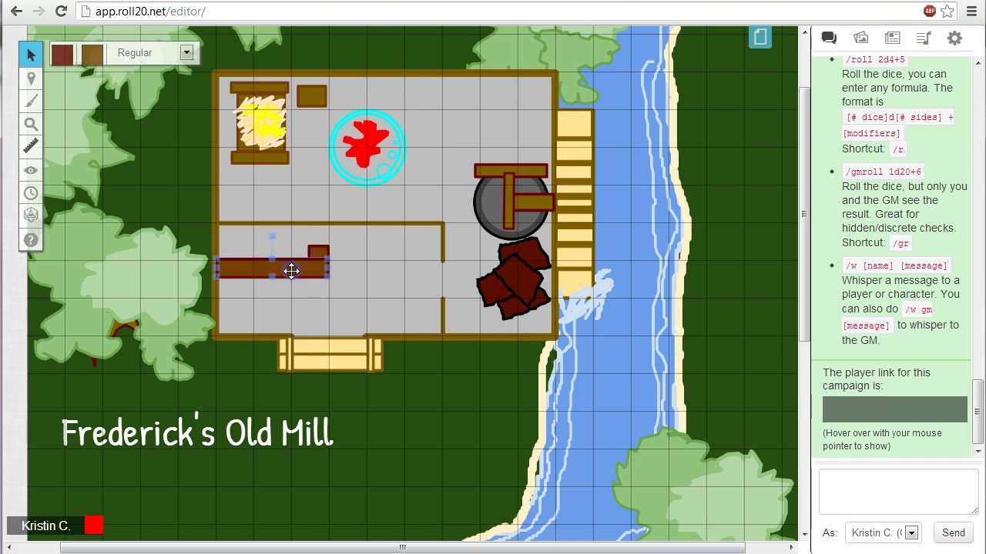
{"action": "right_click", "coordinate": [300, 272]}
{"action": "left_click", "coordinate": [324, 426]}
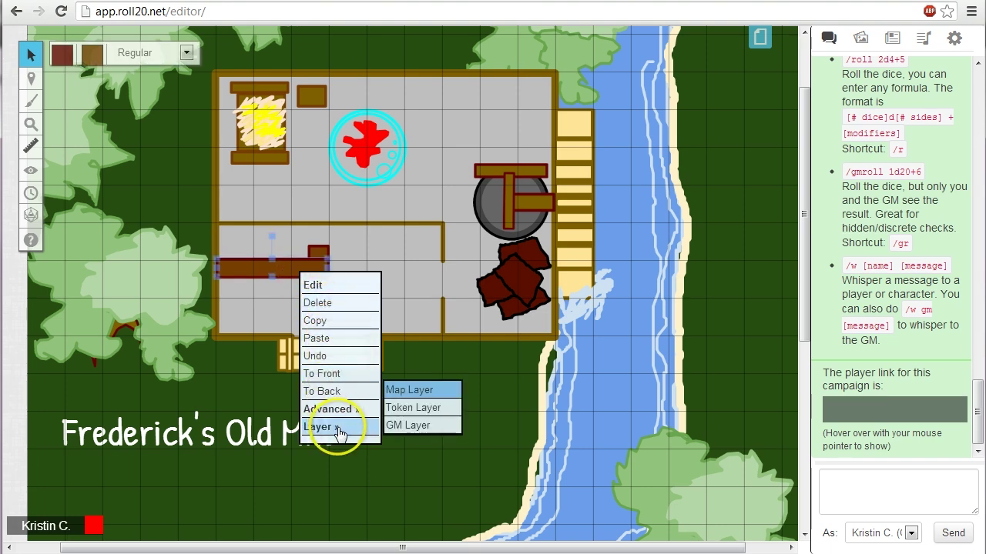
{"action": "left_click", "coordinate": [405, 413]}
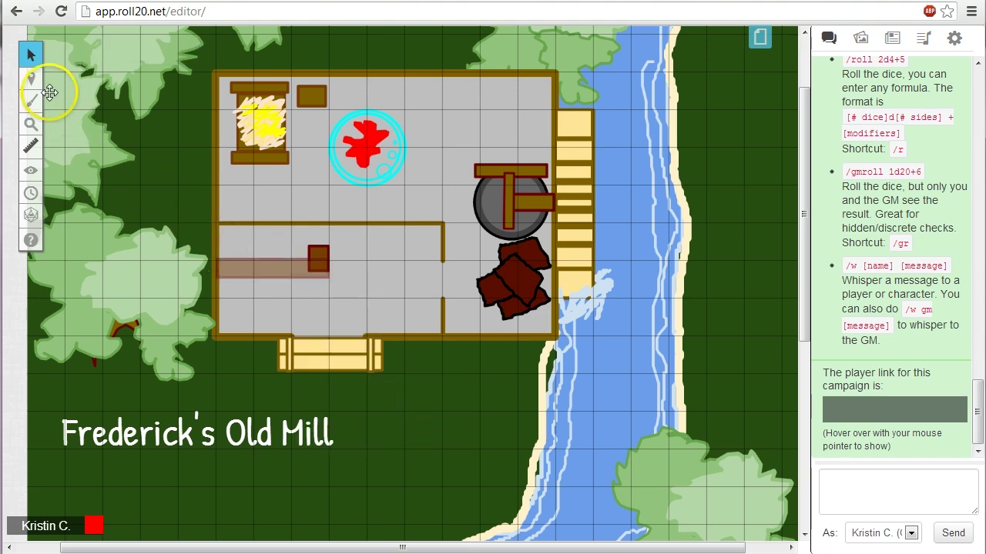
Make the token layer the active layer and bring up the available actions for the long brown counter
{"action": "mouse_move", "coordinate": [30, 78]}
{"action": "left_click", "coordinate": [91, 96]}
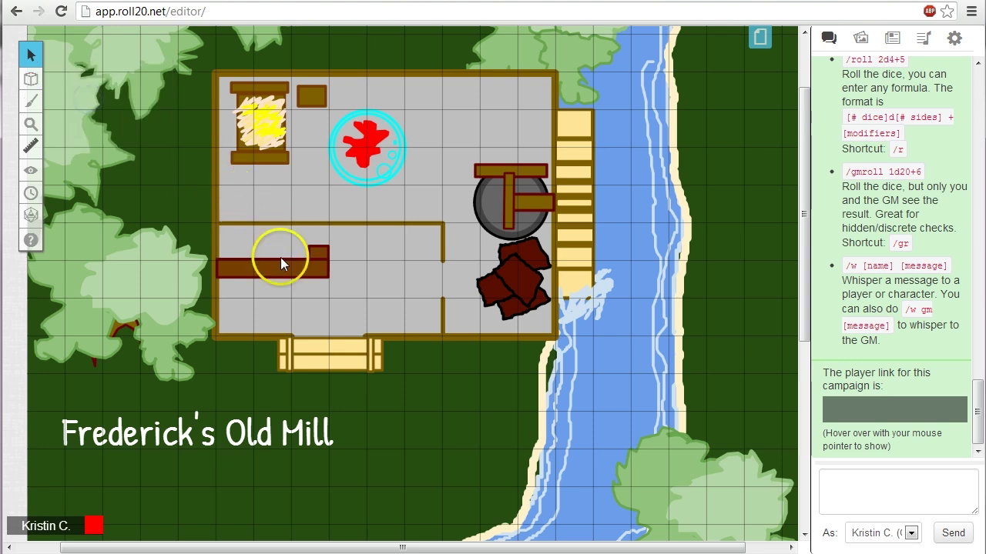
{"action": "left_click", "coordinate": [285, 269]}
{"action": "right_click", "coordinate": [286, 269]}
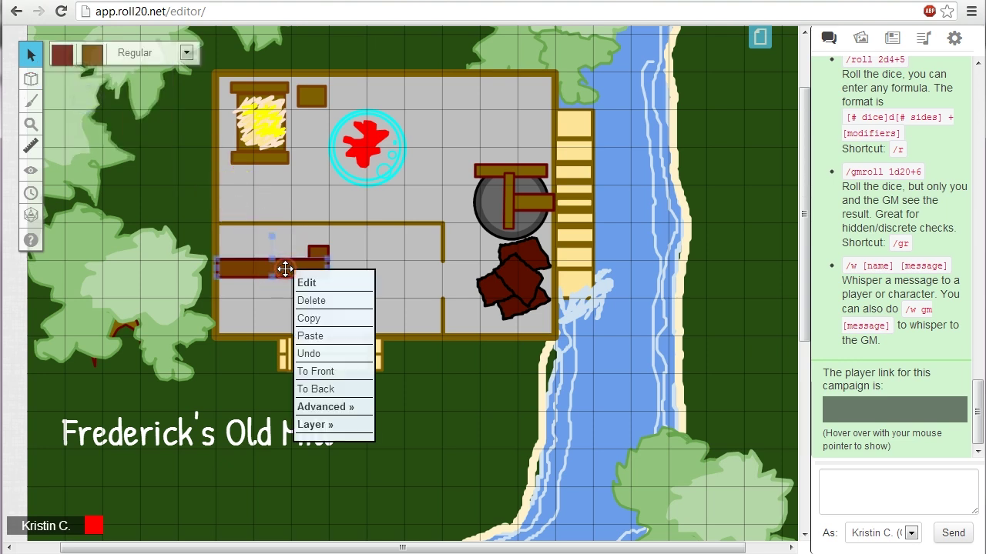
{"action": "mouse_move", "coordinate": [349, 414]}
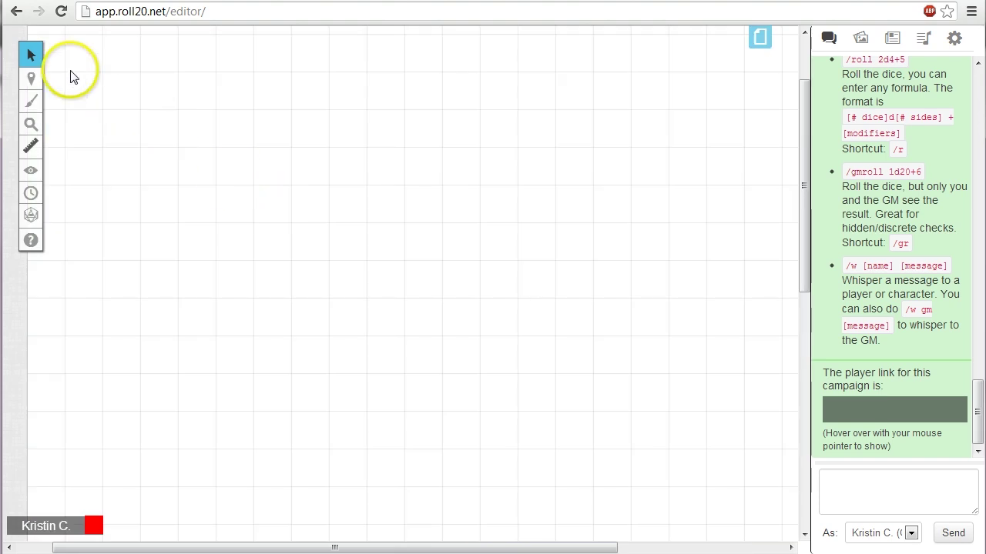
Draw four overlapping unfilled red rectangles of different sizes on the blank page with the rectangle tool
{"action": "left_click", "coordinate": [70, 98]}
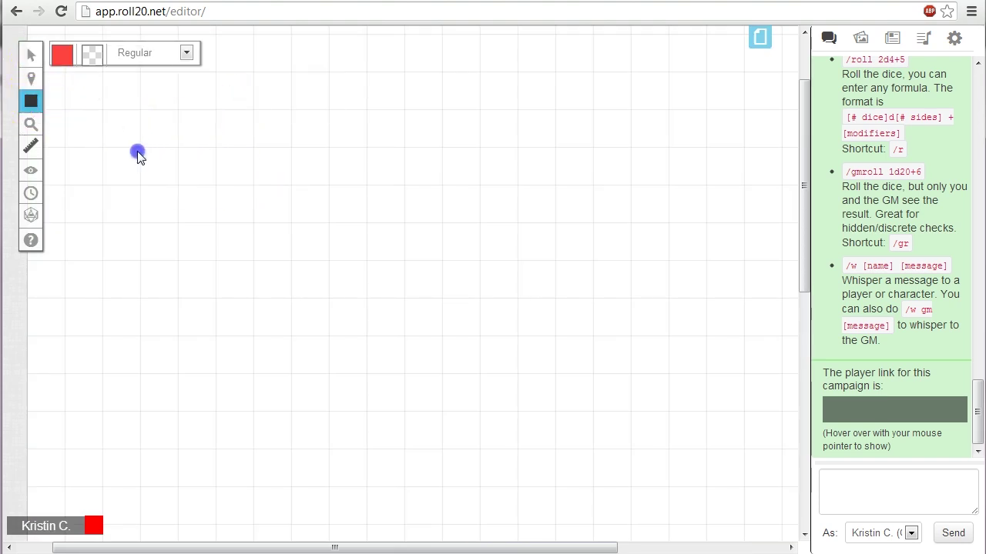
{"action": "left_click_drag", "start_coordinate": [113, 124], "coordinate": [201, 198]}
{"action": "left_click_drag", "start_coordinate": [175, 105], "coordinate": [312, 178]}
{"action": "left_click_drag", "start_coordinate": [286, 89], "coordinate": [367, 264]}
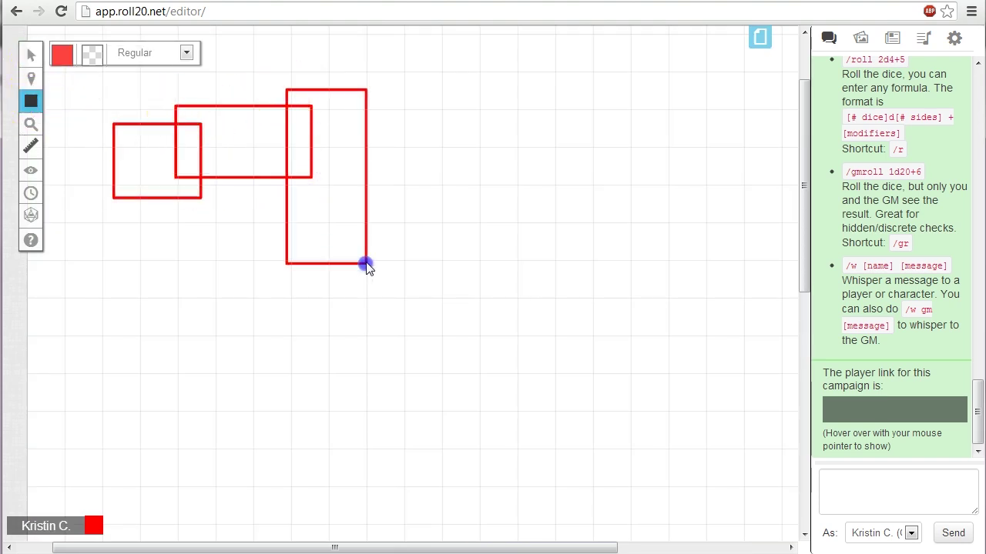
{"action": "mouse_move", "coordinate": [215, 163]}
{"action": "left_mouse_down"}
{"action": "mouse_move", "coordinate": [387, 253]}
{"action": "mouse_move", "coordinate": [443, 270]}
{"action": "left_mouse_up"}
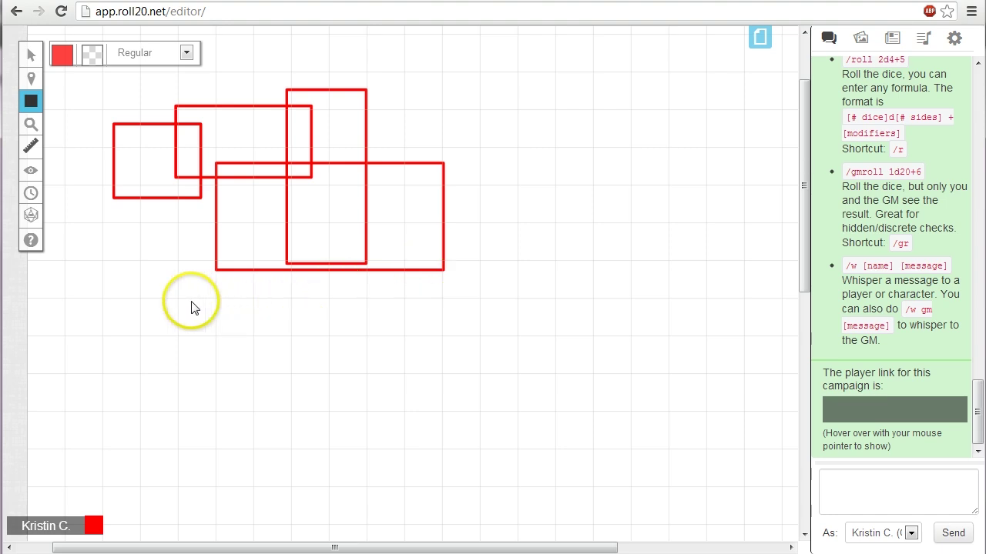
Draw unfilled red ellipses of different sizes below and beside the rectangles
{"action": "left_click", "coordinate": [324, 222]}
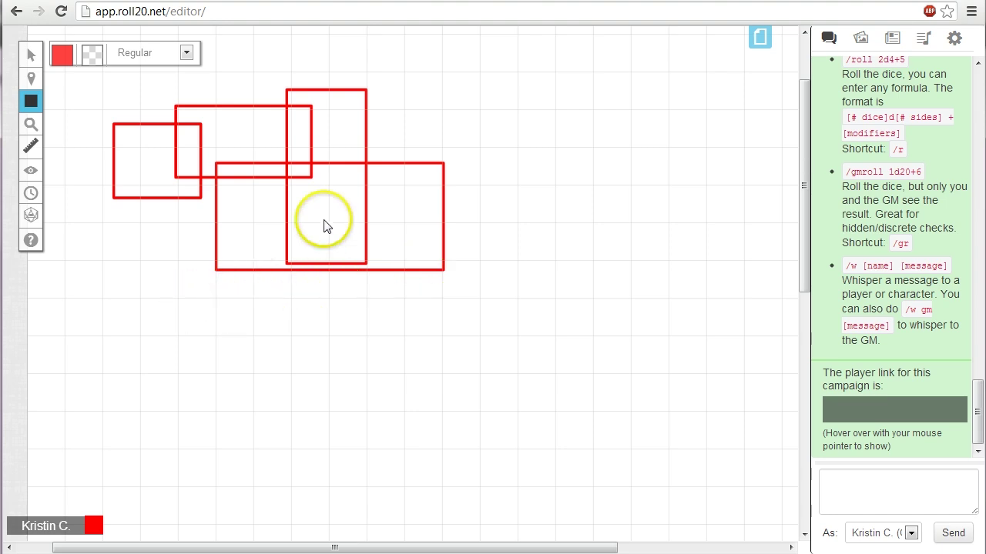
{"action": "left_click", "coordinate": [326, 219]}
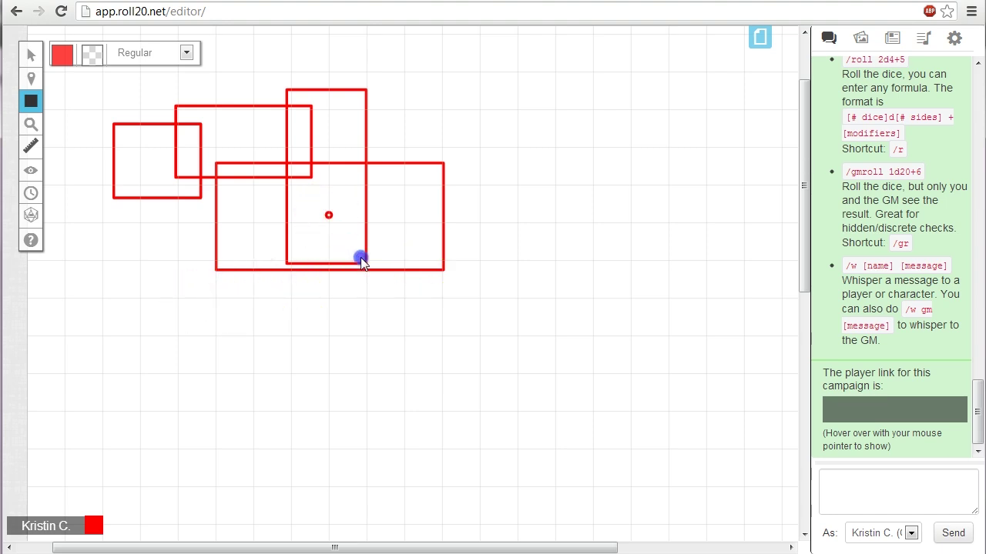
{"action": "mouse_move", "coordinate": [361, 257]}
{"action": "left_mouse_down"}
{"action": "mouse_move", "coordinate": [442, 368]}
{"action": "mouse_move", "coordinate": [511, 423]}
{"action": "left_mouse_up"}
{"action": "left_click_drag", "start_coordinate": [175, 299], "coordinate": [376, 391]}
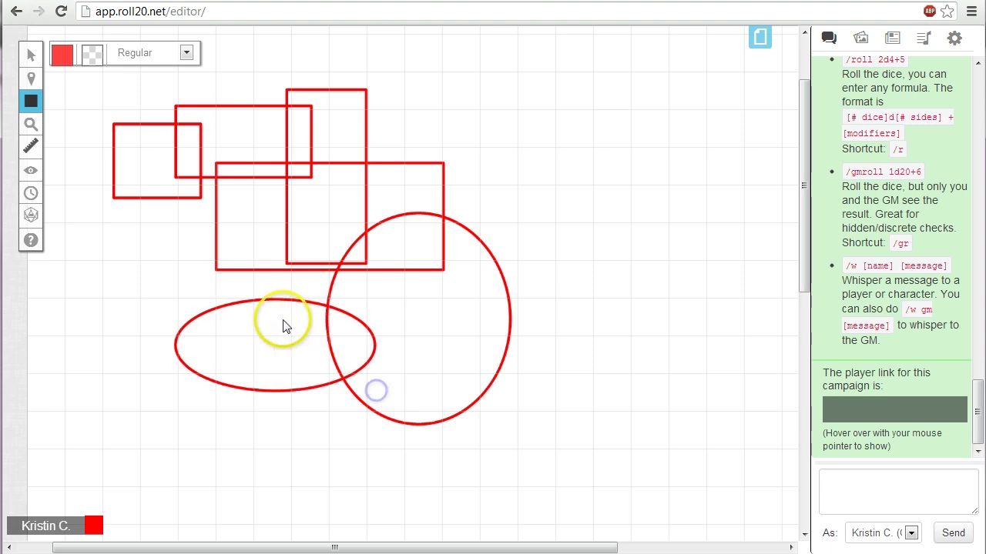
{"action": "left_click_drag", "start_coordinate": [282, 326], "coordinate": [440, 462]}
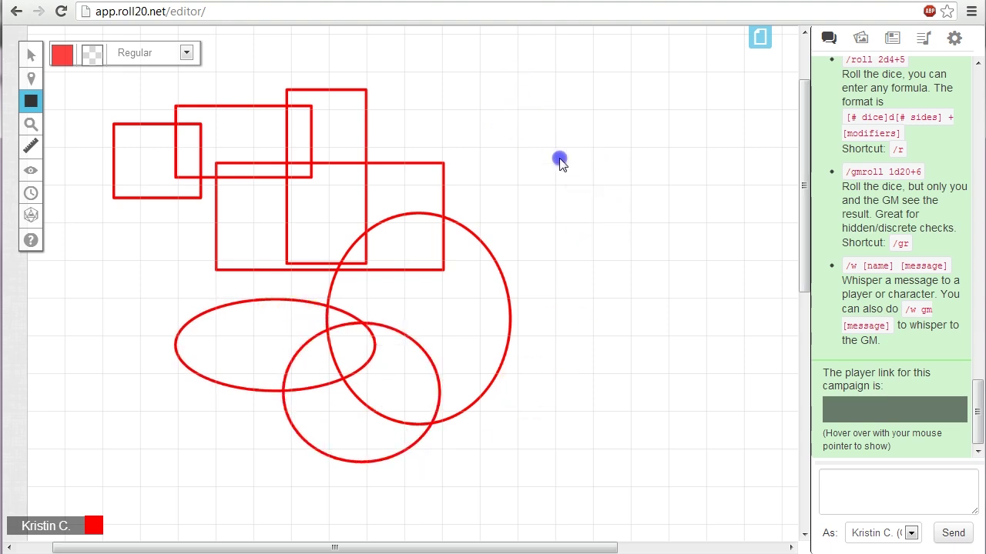
{"action": "left_click_drag", "start_coordinate": [516, 109], "coordinate": [646, 271]}
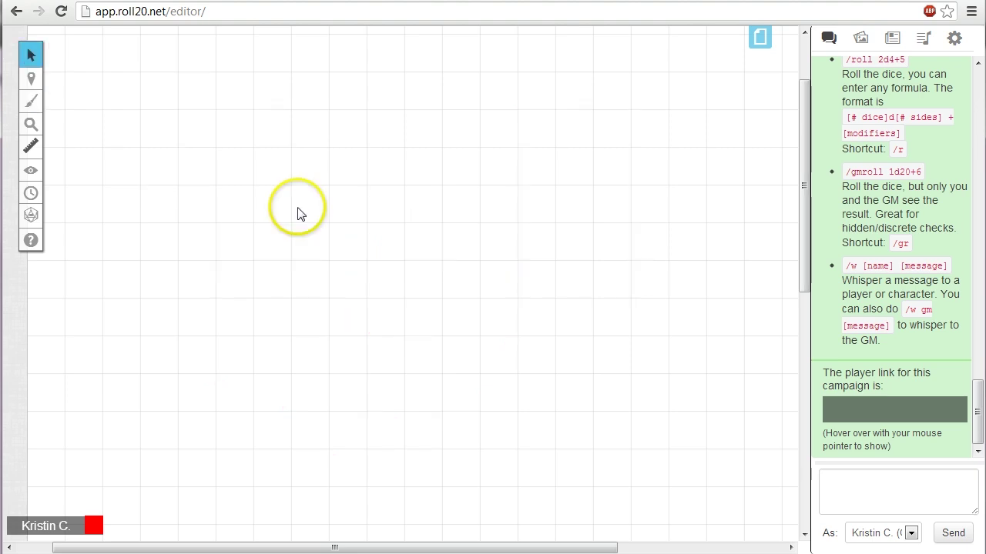
Draw a freehand green outline of an octopus with a rounded head and three curving tentacles on the blank page
{"action": "mouse_move", "coordinate": [31, 101]}
{"action": "left_click", "coordinate": [99, 117]}
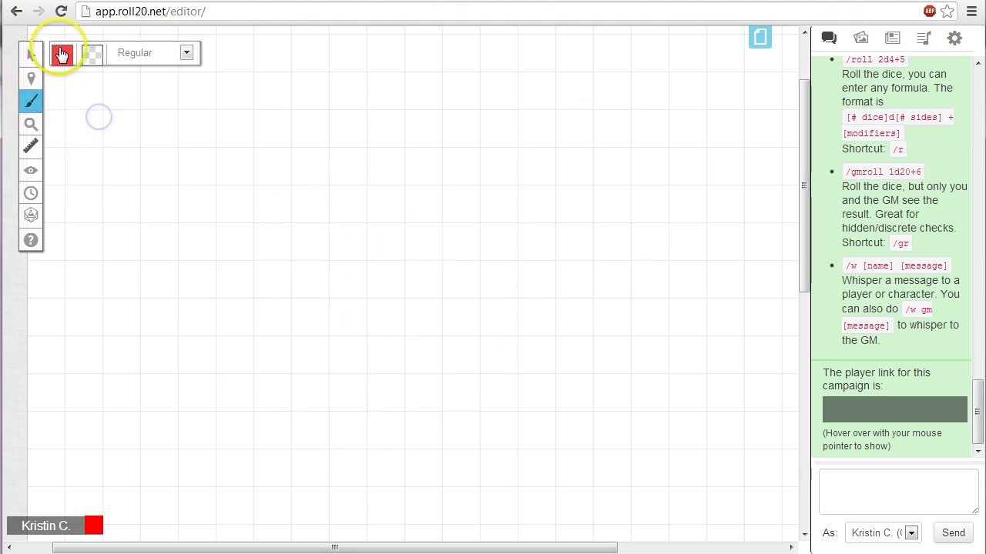
{"action": "left_click", "coordinate": [62, 54]}
{"action": "left_click", "coordinate": [62, 193]}
{"action": "left_click_drag", "start_coordinate": [268, 204], "coordinate": [262, 218]}
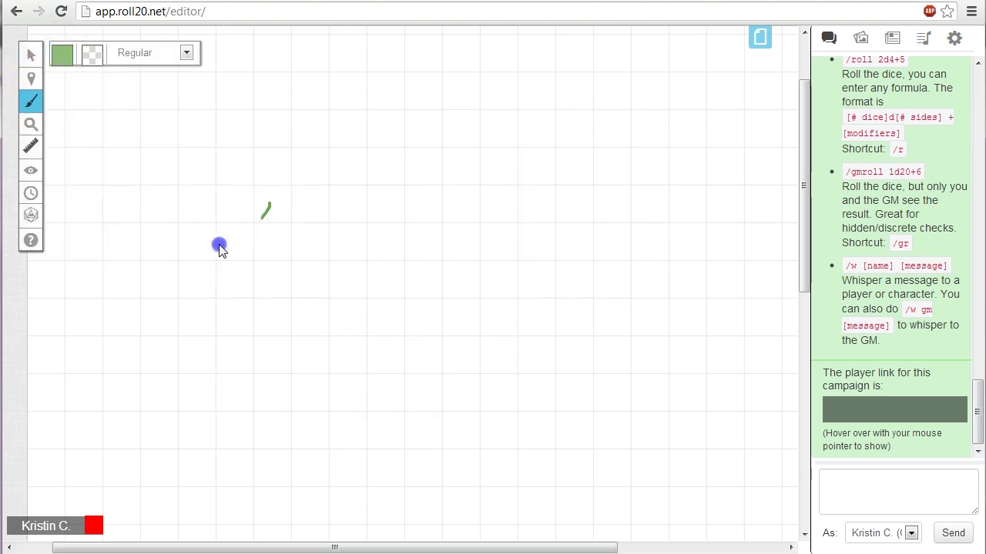
{"action": "mouse_move", "coordinate": [219, 248]}
{"action": "left_mouse_down"}
{"action": "mouse_move", "coordinate": [142, 408]}
{"action": "mouse_move", "coordinate": [297, 291]}
{"action": "mouse_move", "coordinate": [326, 372]}
{"action": "mouse_move", "coordinate": [413, 507]}
{"action": "left_mouse_up"}
{"action": "left_click_drag", "start_coordinate": [408, 449], "coordinate": [401, 297]}
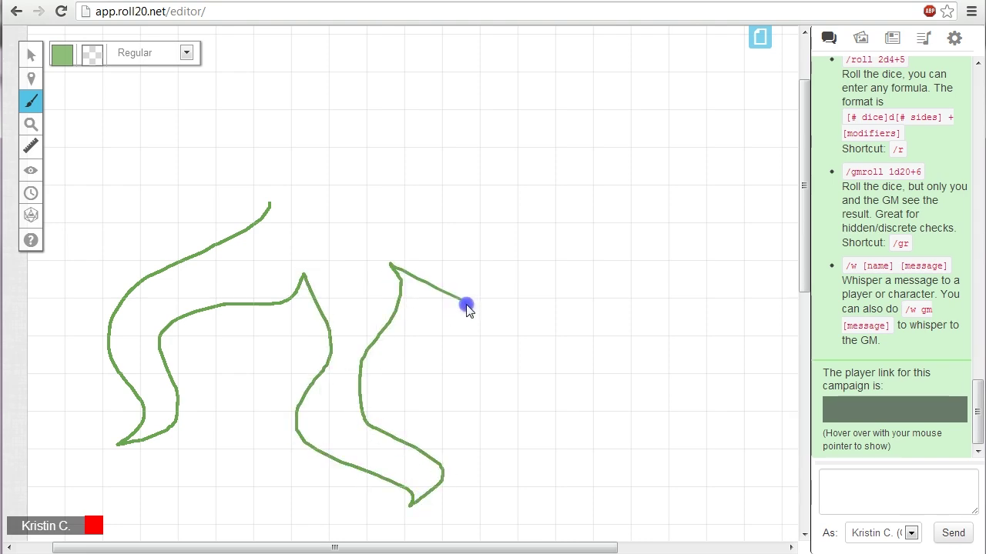
{"action": "left_click_drag", "start_coordinate": [493, 425], "coordinate": [634, 438]}
{"action": "left_click_drag", "start_coordinate": [667, 392], "coordinate": [565, 337]}
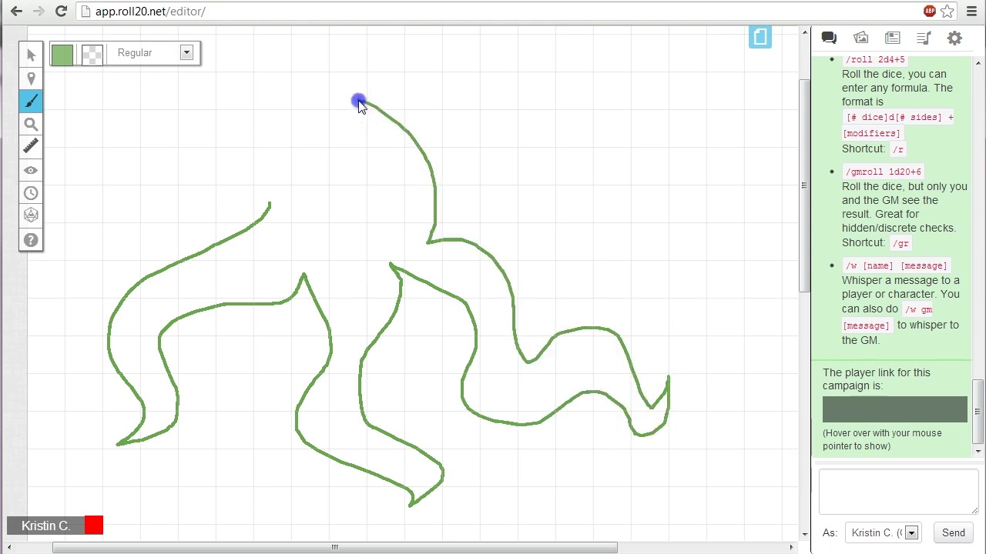
{"action": "left_click_drag", "start_coordinate": [268, 208], "coordinate": [267, 202]}
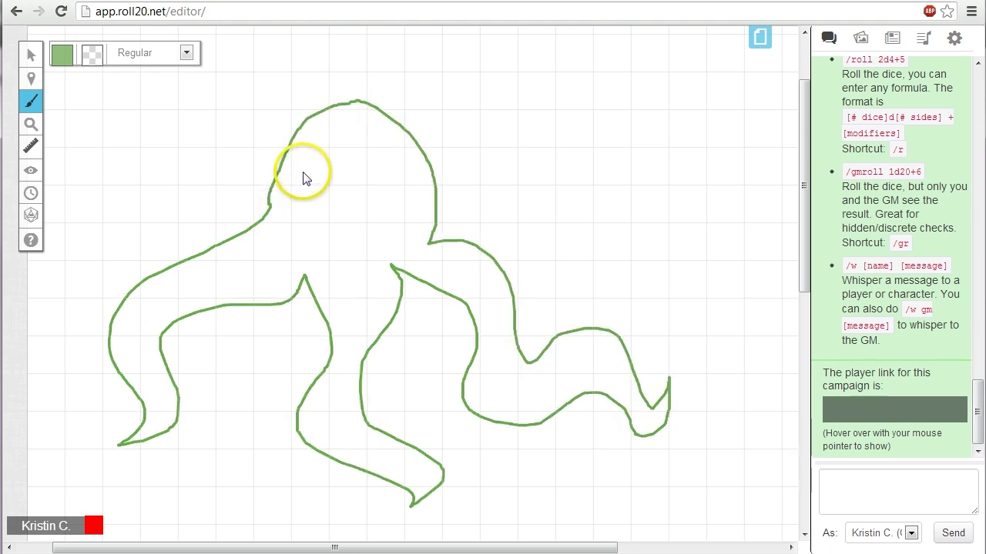
Add slanted angry eyes and a jagged zigzag mouth freehand in green inside the octopus's head
{"action": "left_click_drag", "start_coordinate": [302, 154], "coordinate": [347, 189]}
{"action": "left_click_drag", "start_coordinate": [394, 141], "coordinate": [361, 184]}
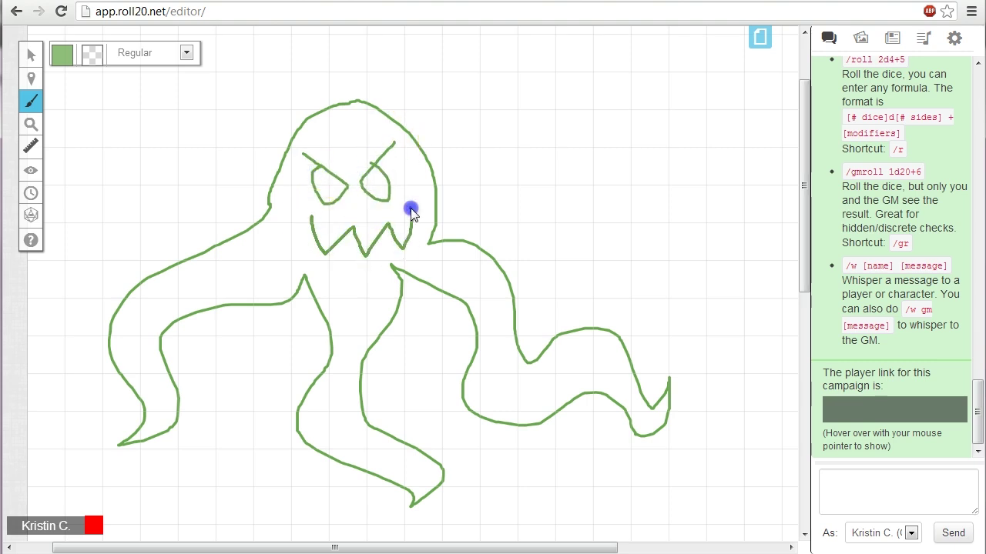
{"action": "left_click_drag", "start_coordinate": [410, 212], "coordinate": [406, 209]}
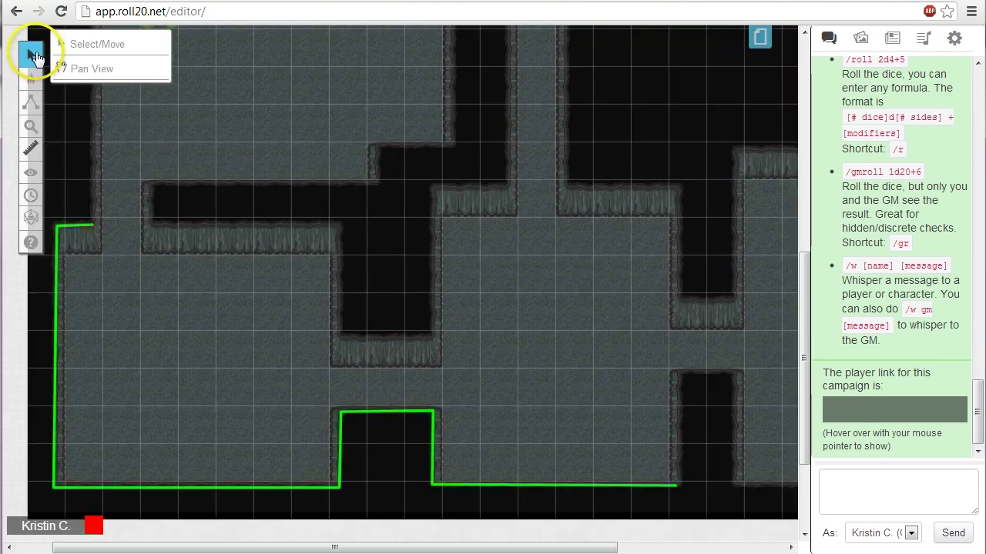
Trace the dungeon walls with a green polyline from the left passage's corner, around the central alcove and up the narrow corridor's near side
{"action": "mouse_move", "coordinate": [31, 106]}
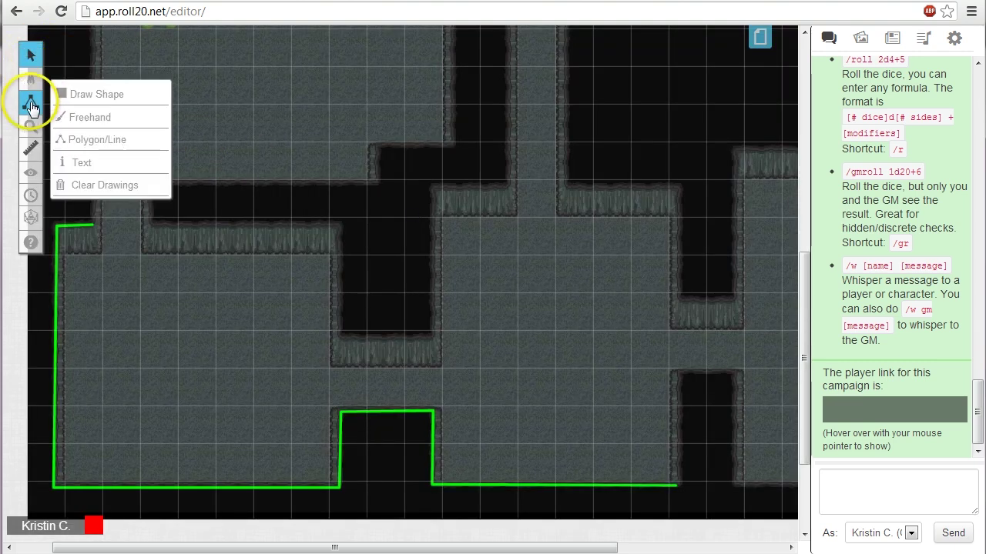
{"action": "left_click", "coordinate": [97, 138]}
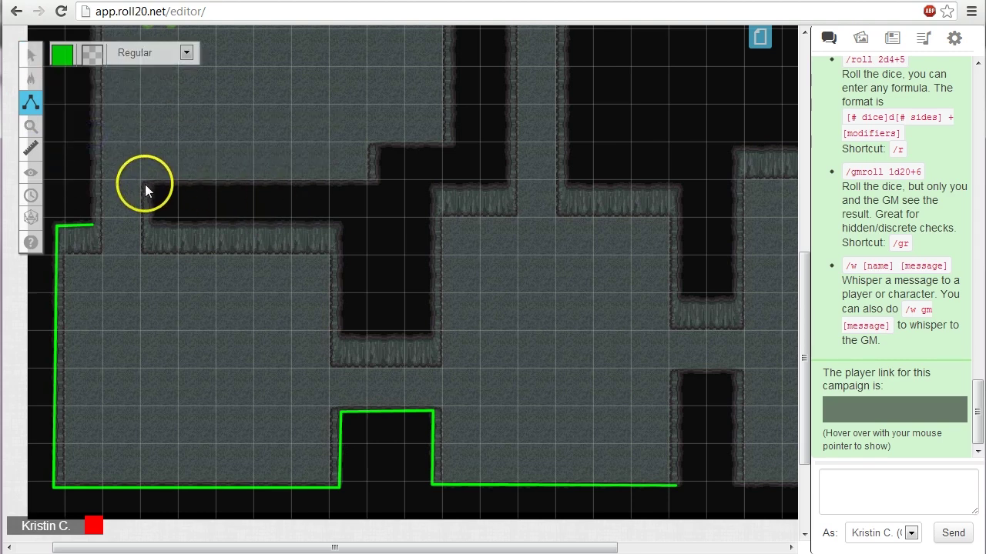
{"action": "left_click", "coordinate": [152, 187]}
{"action": "left_click", "coordinate": [152, 221]}
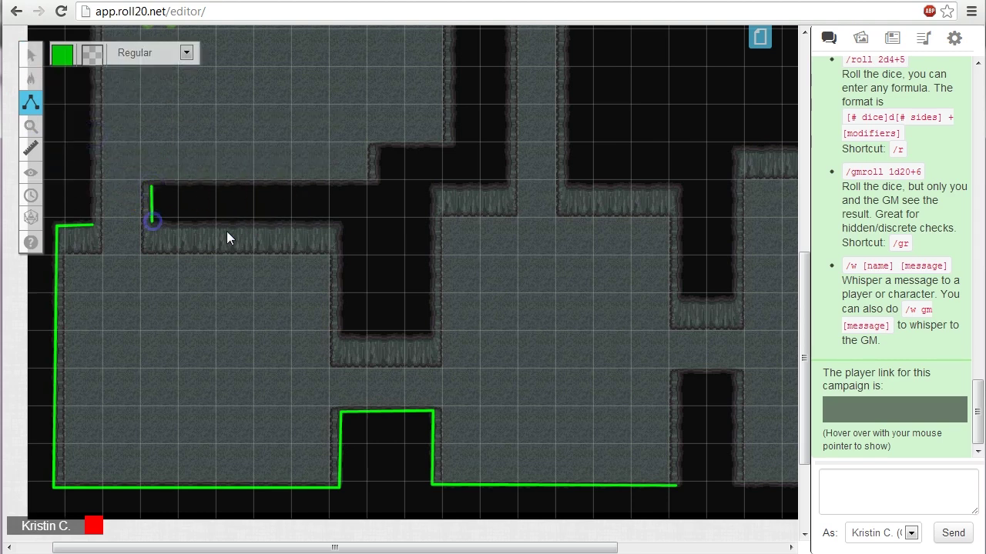
{"action": "left_click", "coordinate": [340, 226]}
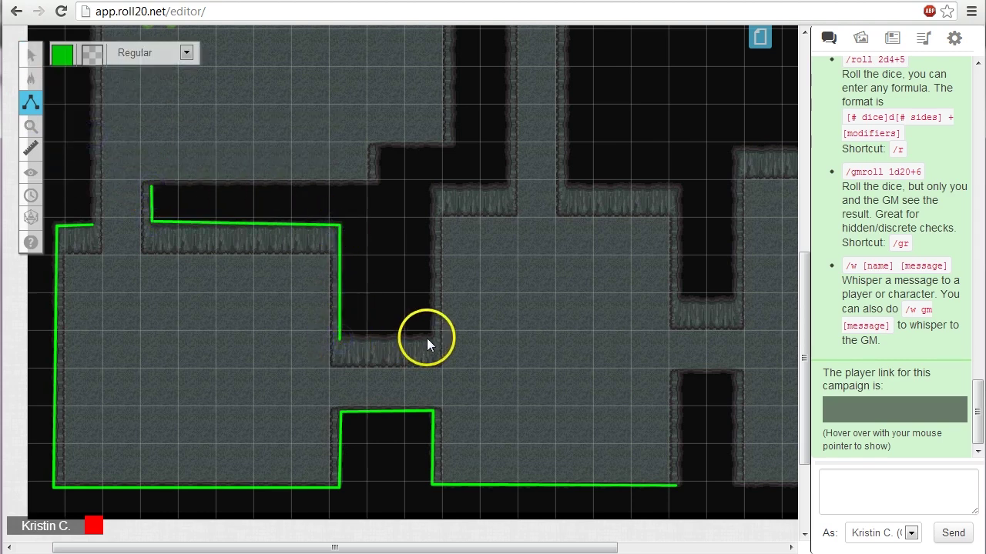
{"action": "left_click", "coordinate": [432, 187]}
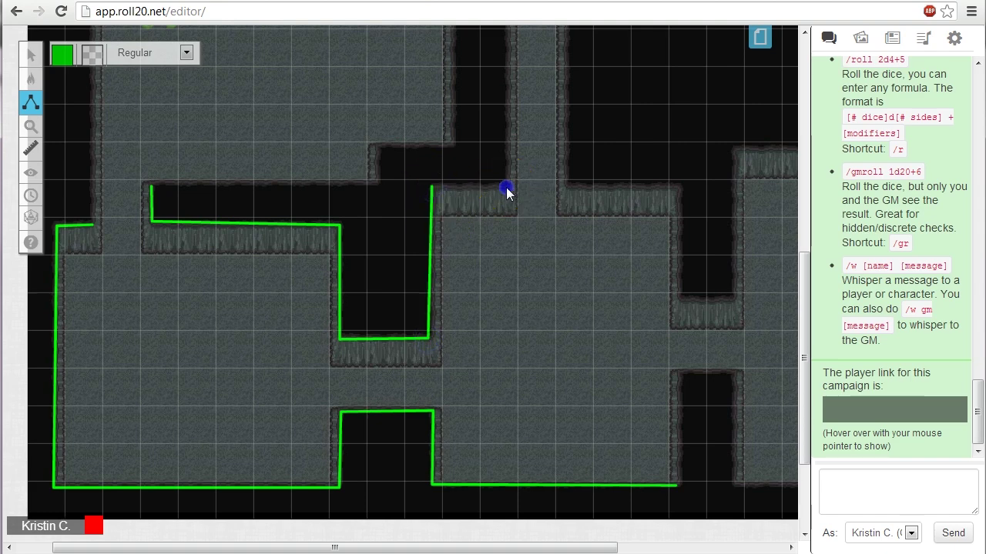
Trace a second green polyline down the narrow corridor's other wall, along the room's upper wall and around the small alcove beside it
{"action": "left_click", "coordinate": [565, 43]}
{"action": "left_click", "coordinate": [677, 190]}
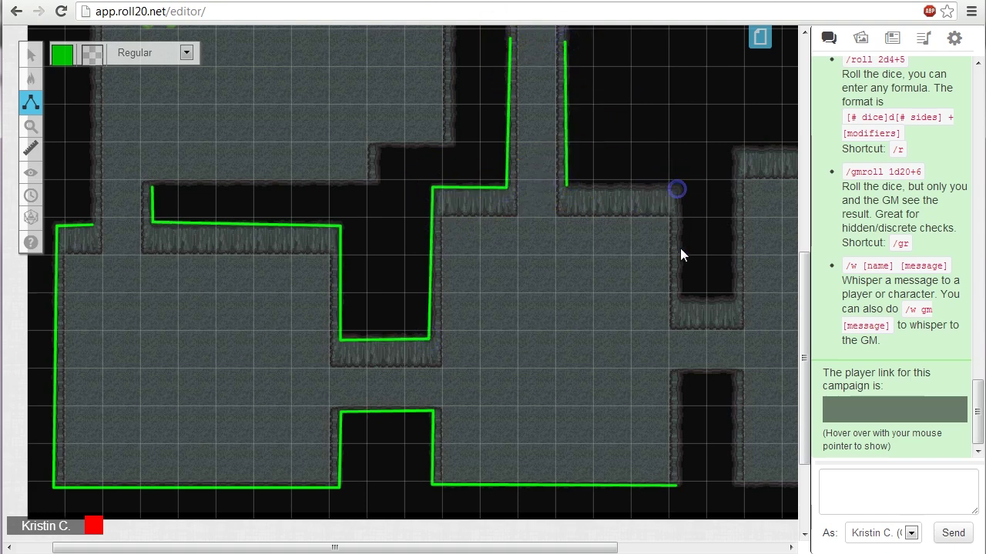
{"action": "left_click", "coordinate": [679, 299]}
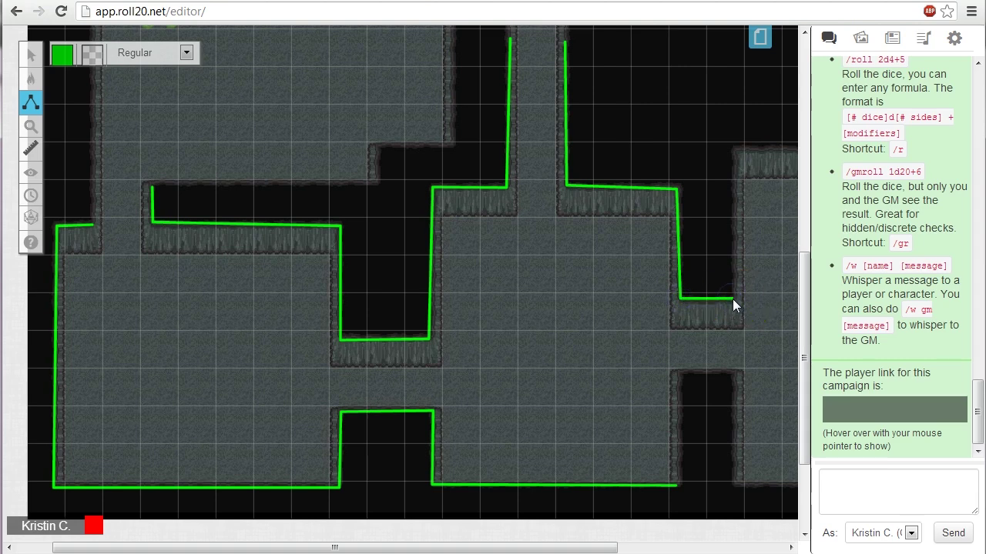
Draw an open red polyline with a jagged, many-pointed outline on the blank page using the Polygon/Line tool
{"action": "left_click", "coordinate": [177, 355]}
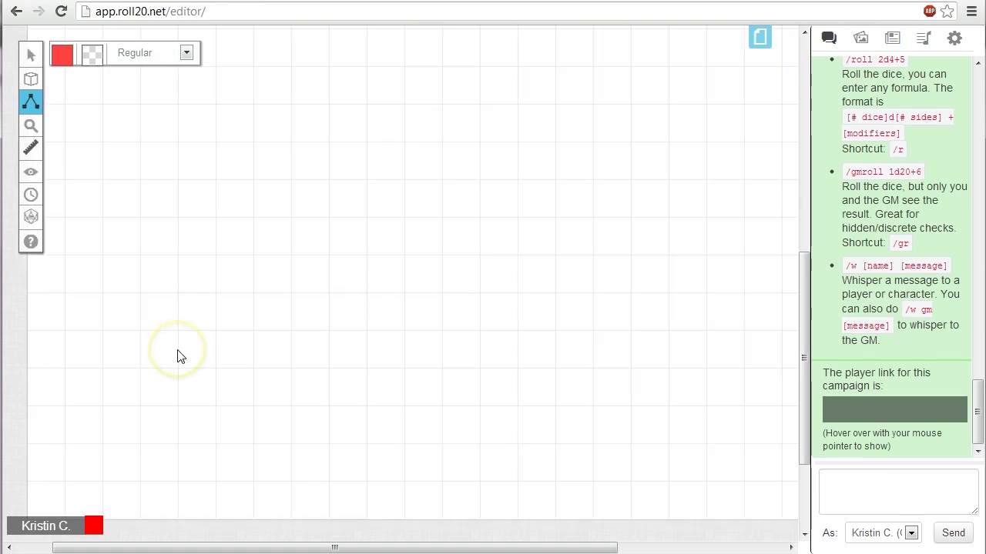
{"action": "left_click", "coordinate": [167, 353]}
{"action": "left_click", "coordinate": [221, 363]}
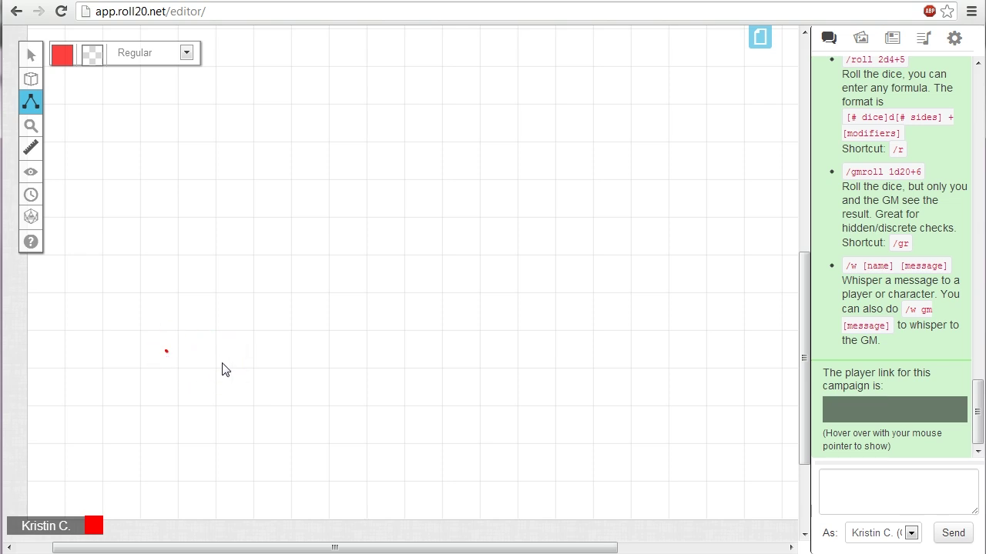
{"action": "left_click", "coordinate": [312, 206]}
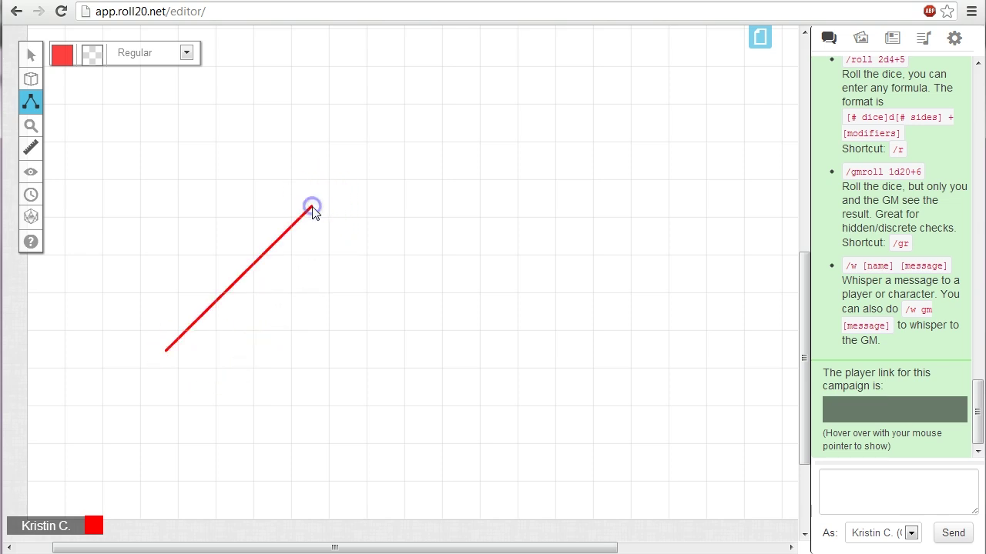
{"action": "left_click", "coordinate": [199, 215]}
{"action": "left_click", "coordinate": [145, 155]}
{"action": "left_click", "coordinate": [311, 168]}
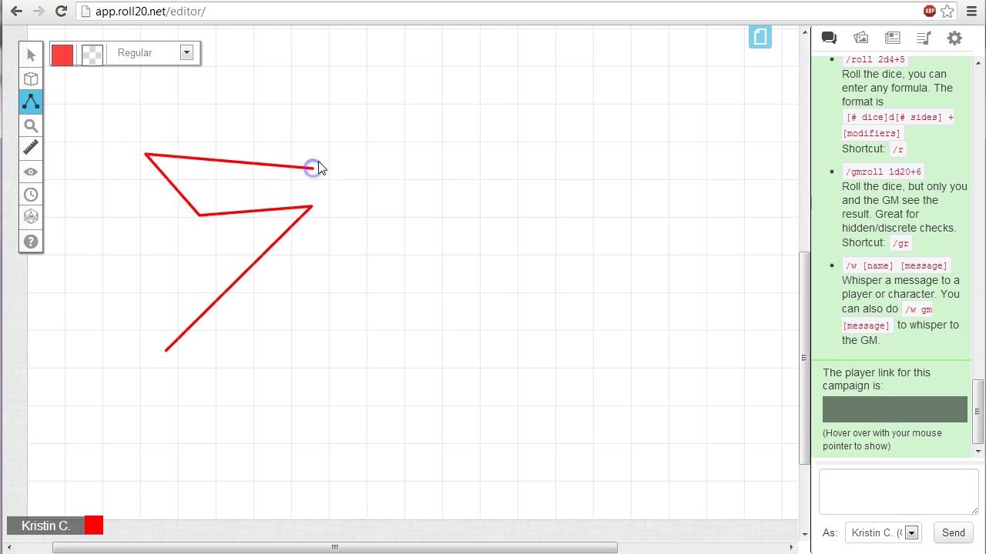
{"action": "left_click", "coordinate": [331, 104]}
{"action": "left_click", "coordinate": [405, 100]}
{"action": "left_click", "coordinate": [518, 119]}
{"action": "left_click", "coordinate": [408, 200]}
{"action": "left_click", "coordinate": [529, 229]}
{"action": "left_click", "coordinate": [408, 252]}
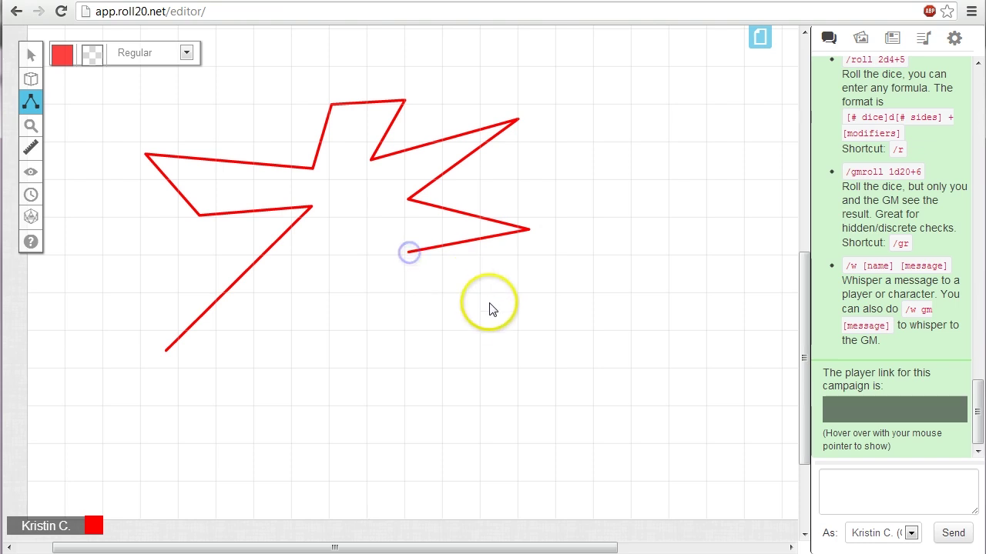
{"action": "left_click", "coordinate": [489, 303]}
{"action": "left_click", "coordinate": [334, 285]}
{"action": "left_click", "coordinate": [237, 371]}
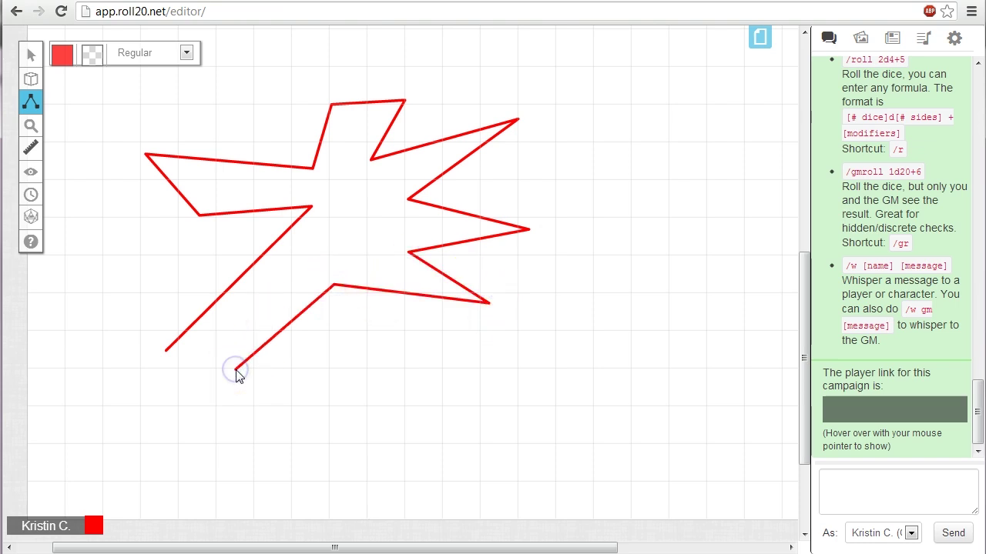
{"action": "left_click", "coordinate": [237, 371]}
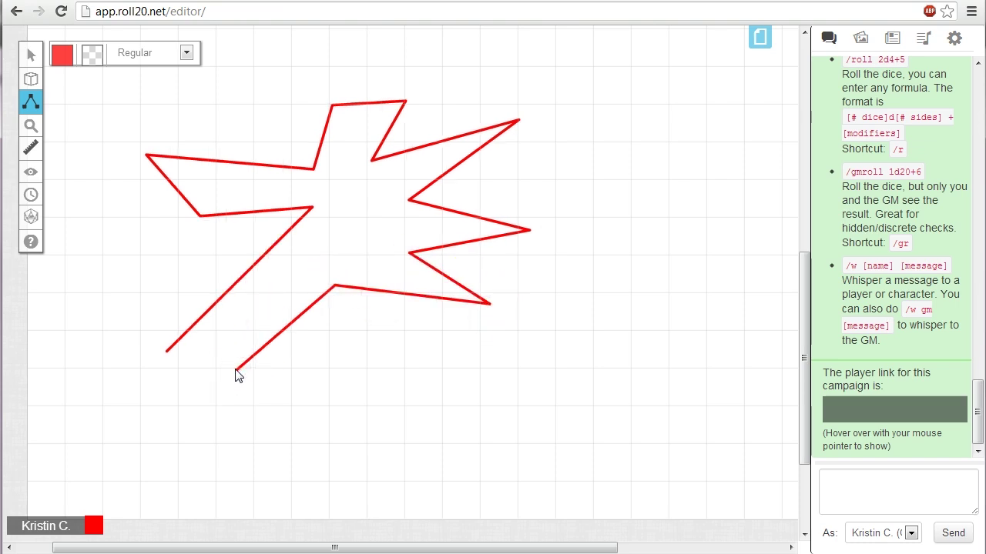
{"action": "left_click", "coordinate": [234, 381]}
Clear the jagged drawing and draw a closed, unfilled red heart-shaped polygon on the page
{"action": "left_click", "coordinate": [105, 182]}
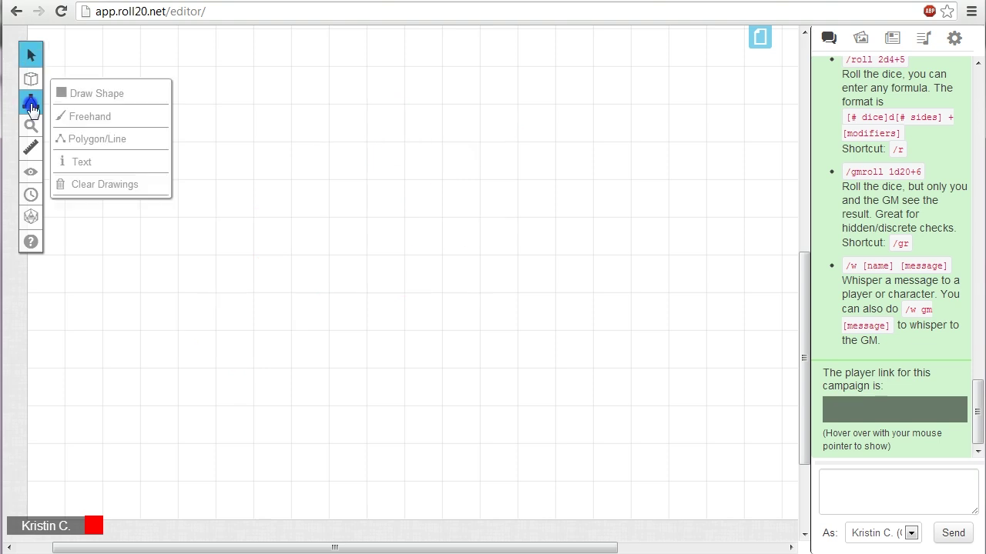
{"action": "left_click", "coordinate": [388, 194]}
{"action": "left_click", "coordinate": [326, 150]}
{"action": "left_click", "coordinate": [267, 175]}
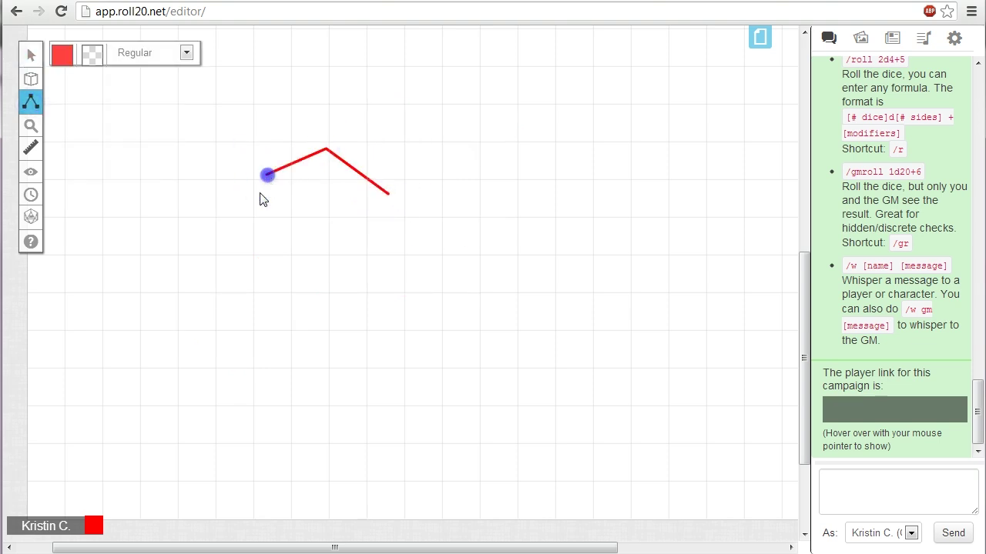
{"action": "left_click", "coordinate": [254, 240]}
{"action": "left_click", "coordinate": [396, 334]}
{"action": "left_click", "coordinate": [527, 239]}
{"action": "left_click", "coordinate": [495, 144]}
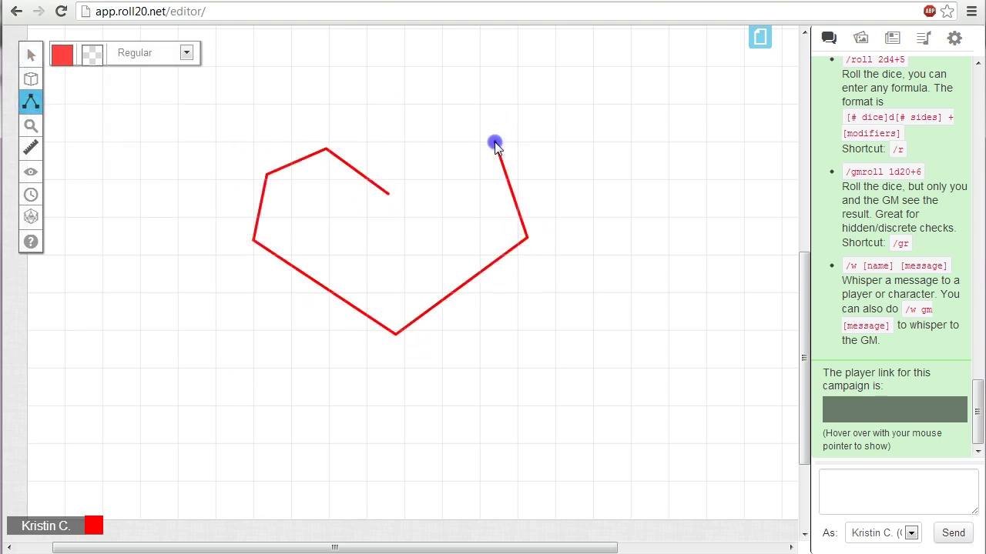
{"action": "left_click", "coordinate": [420, 145]}
{"action": "left_click", "coordinate": [390, 197]}
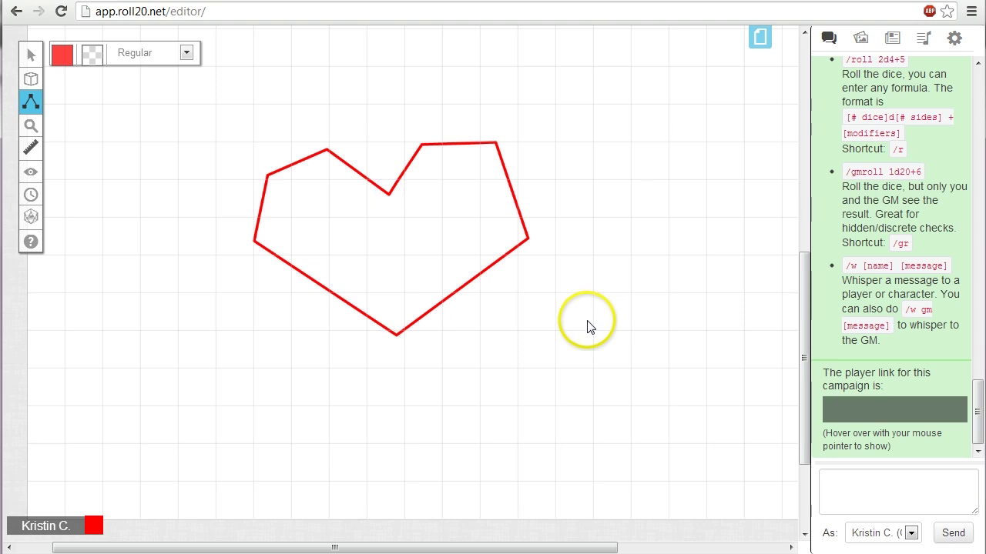
{"action": "left_click", "coordinate": [253, 405]}
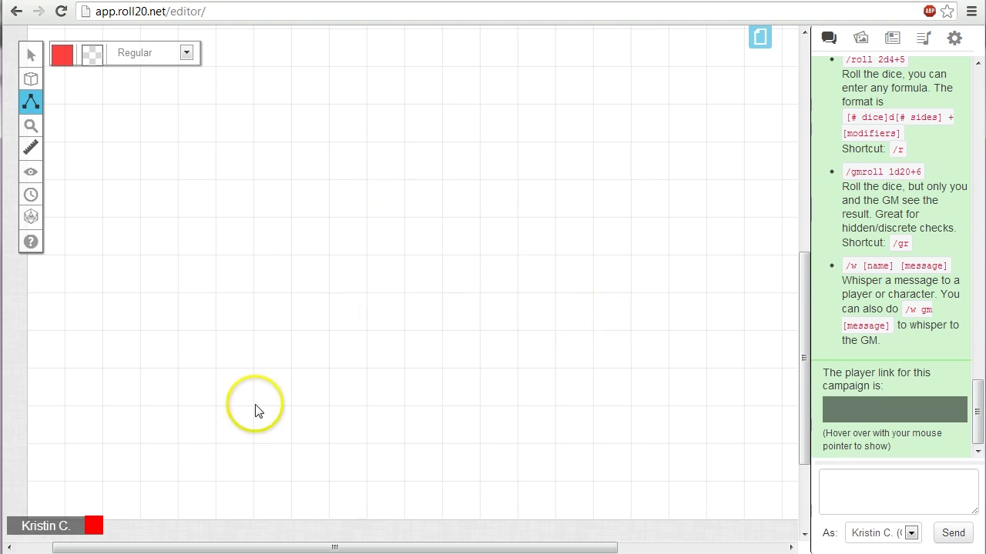
{"action": "left_click", "coordinate": [328, 180]}
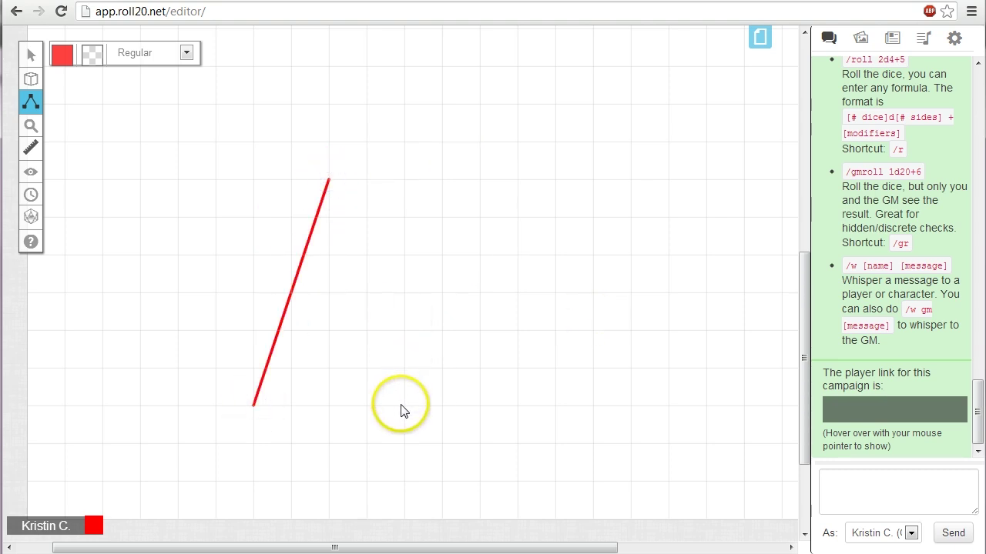
{"action": "left_click", "coordinate": [404, 404]}
{"action": "left_click", "coordinate": [92, 291]}
{"action": "left_click", "coordinate": [469, 294]}
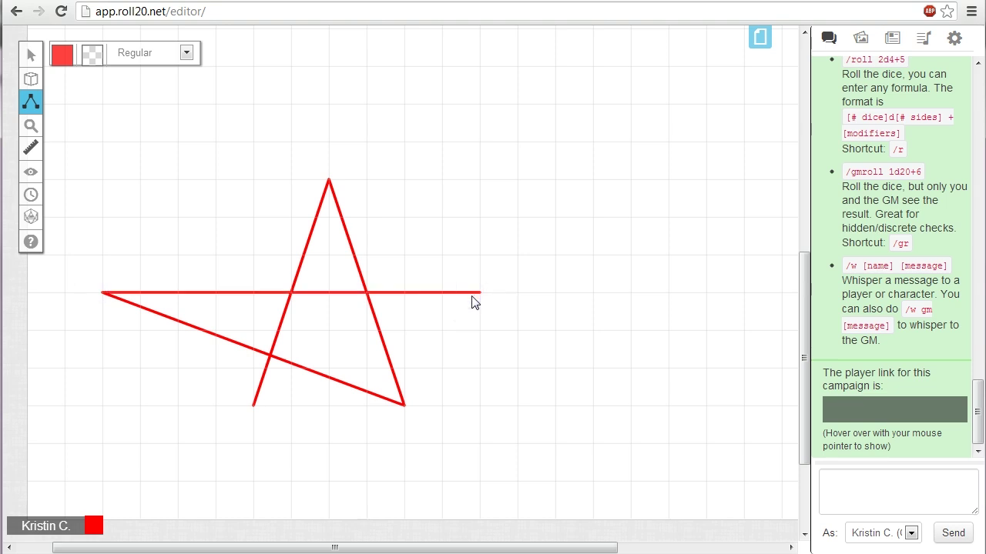
{"action": "key", "text": "ctrl+z"}
{"action": "key", "text": "ctrl+z"}
{"action": "key", "text": "ctrl+z"}
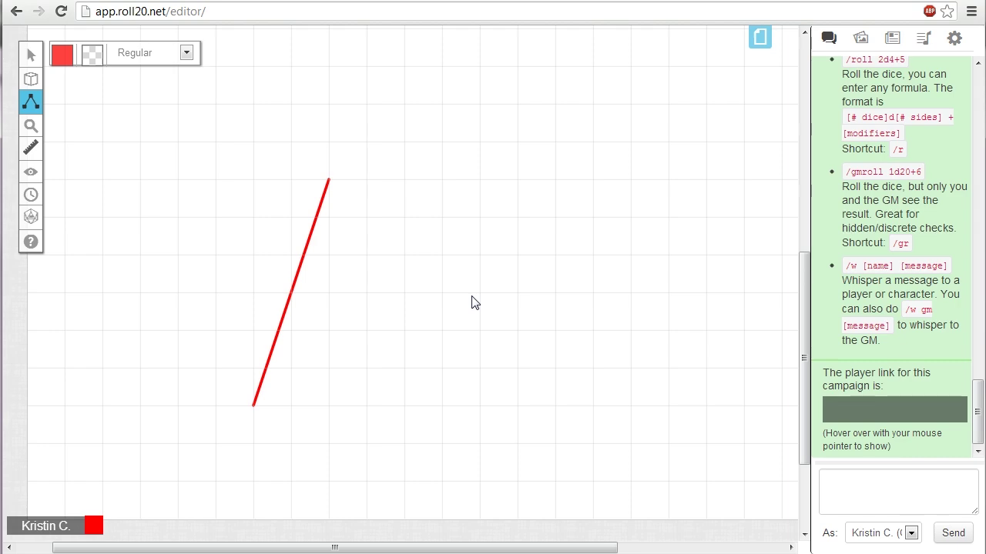
{"action": "key", "text": "ctrl+z"}
Draw a closed, unfilled red polygon snapped to the grid, with right-angled sides folding inward into a hooked room outline
{"action": "left_click", "coordinate": [481, 407]}
{"action": "left_click", "coordinate": [251, 408]}
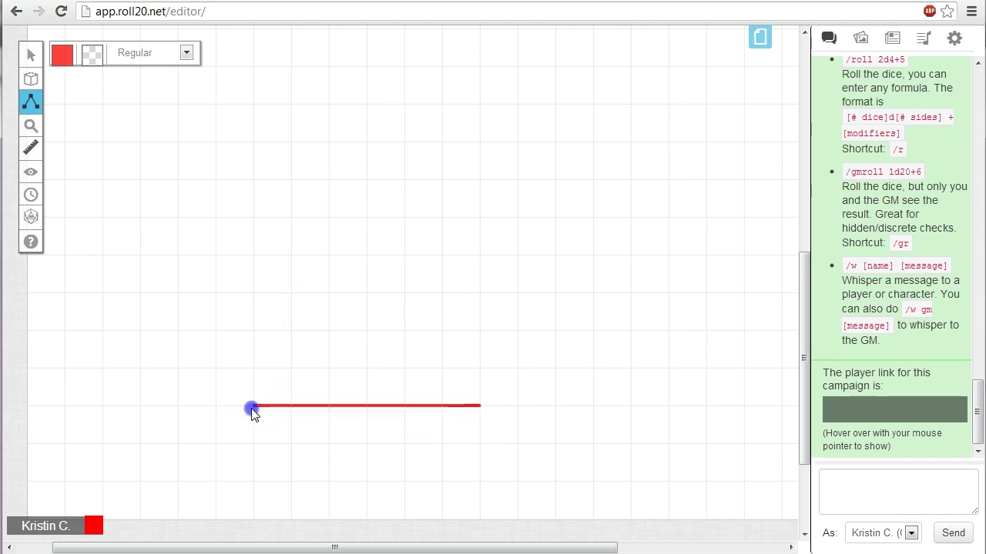
{"action": "left_click", "coordinate": [238, 166]}
{"action": "left_click", "coordinate": [438, 187]}
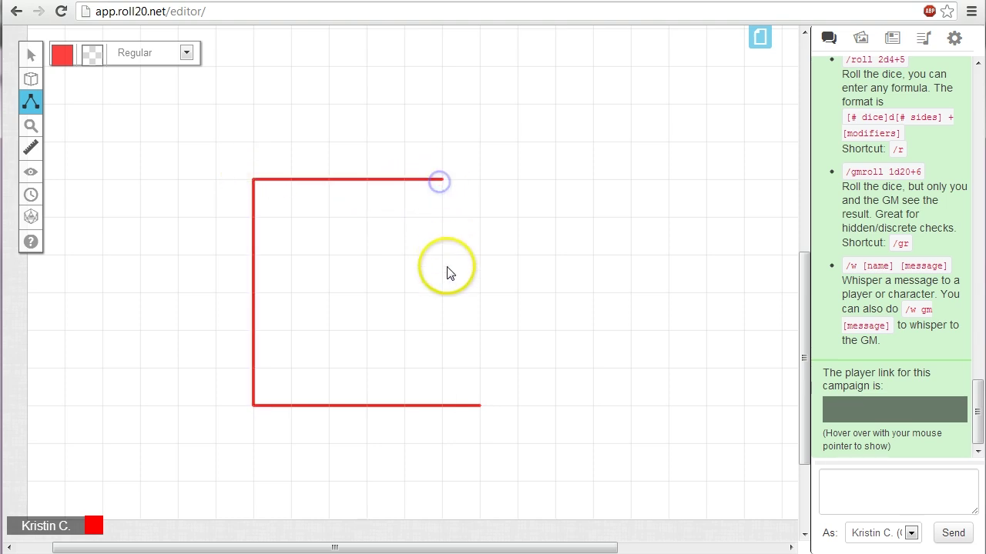
{"action": "left_click", "coordinate": [369, 294]}
{"action": "left_click", "coordinate": [367, 219]}
{"action": "left_click", "coordinate": [297, 219]}
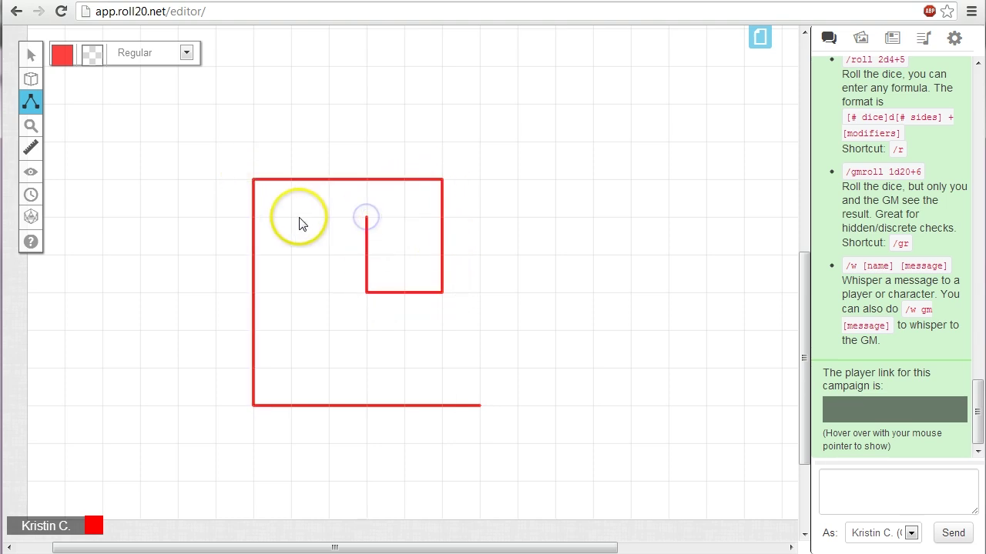
{"action": "left_click", "coordinate": [292, 331]}
{"action": "left_click", "coordinate": [399, 330]}
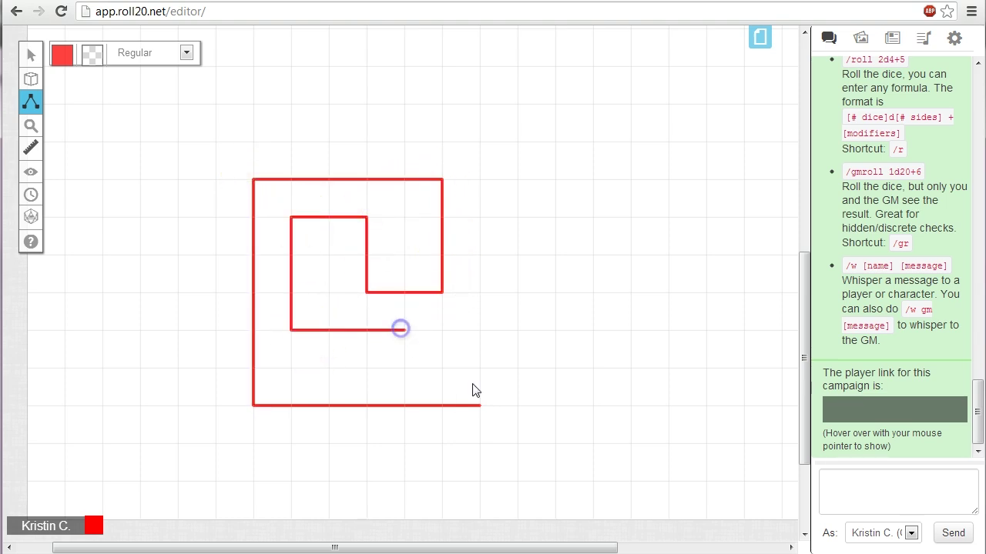
{"action": "left_click", "coordinate": [477, 406]}
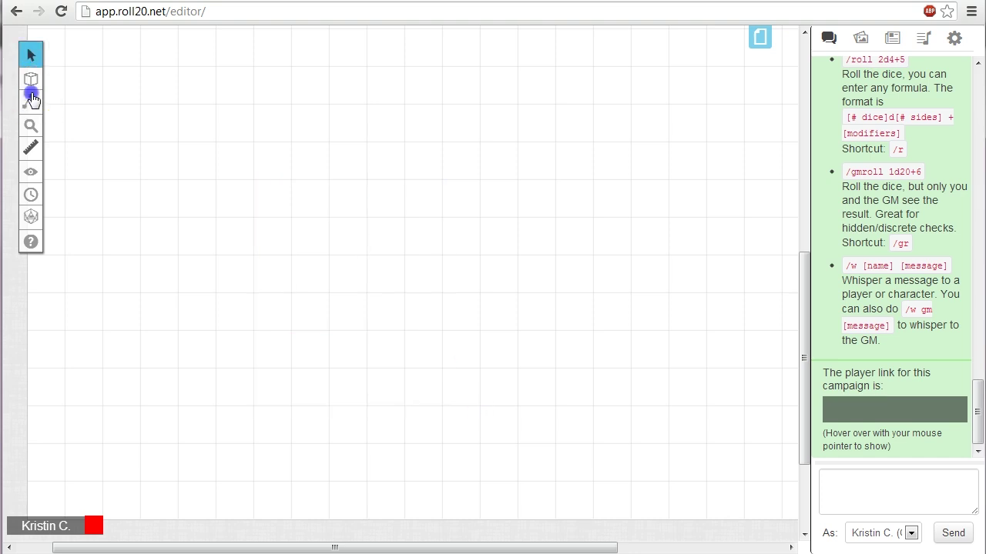
Draw five separate straight red lines on the blank page: three diagonal, one slightly sloping and one horizontal snapped to the grid
{"action": "left_click", "coordinate": [30, 101]}
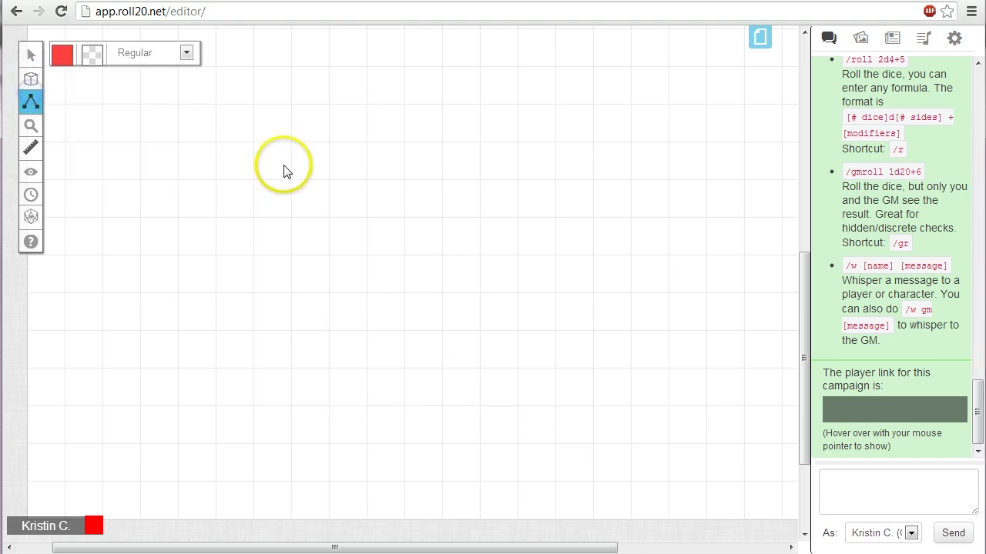
{"action": "left_click", "coordinate": [283, 172]}
{"action": "left_click", "coordinate": [391, 317]}
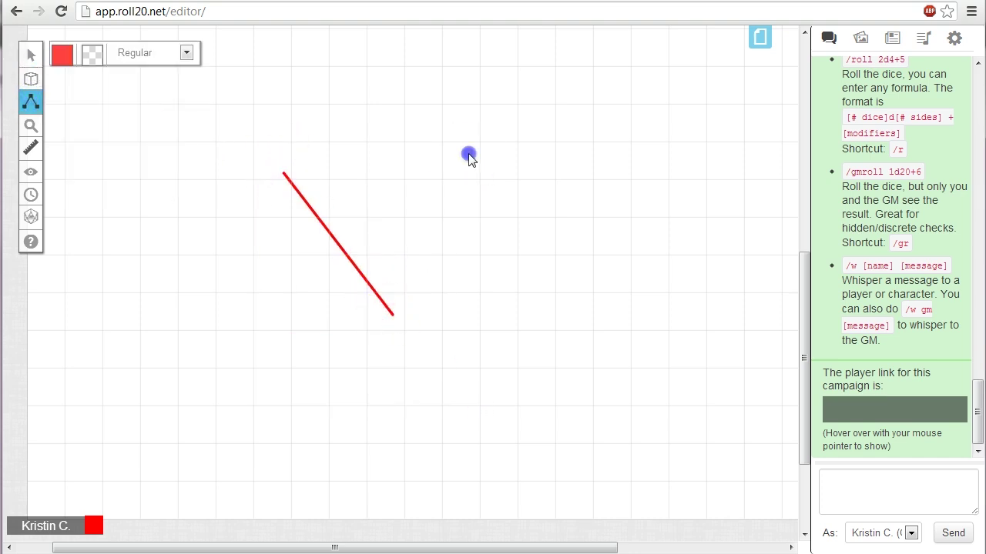
{"action": "left_click", "coordinate": [423, 236]}
{"action": "left_click", "coordinate": [276, 263]}
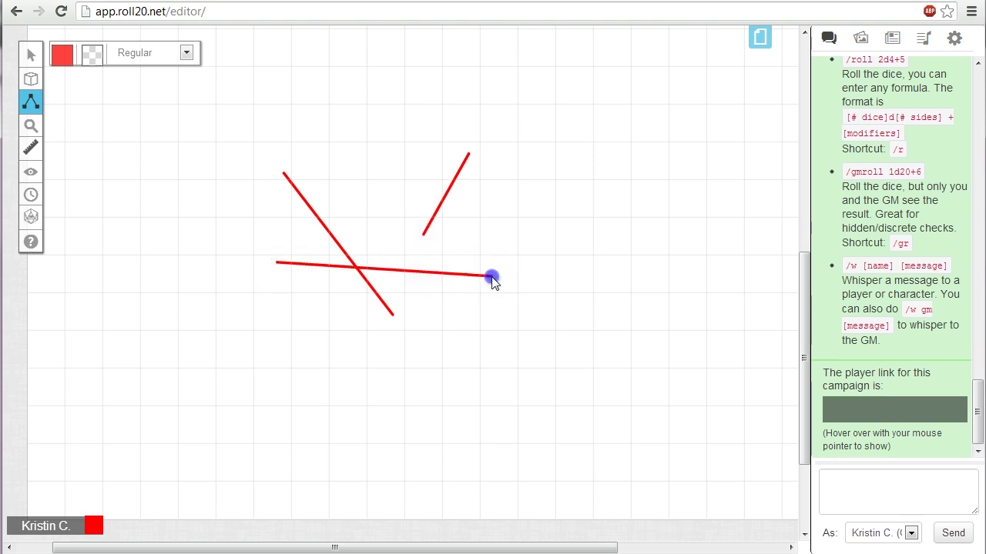
{"action": "double_click", "coordinate": [491, 275]}
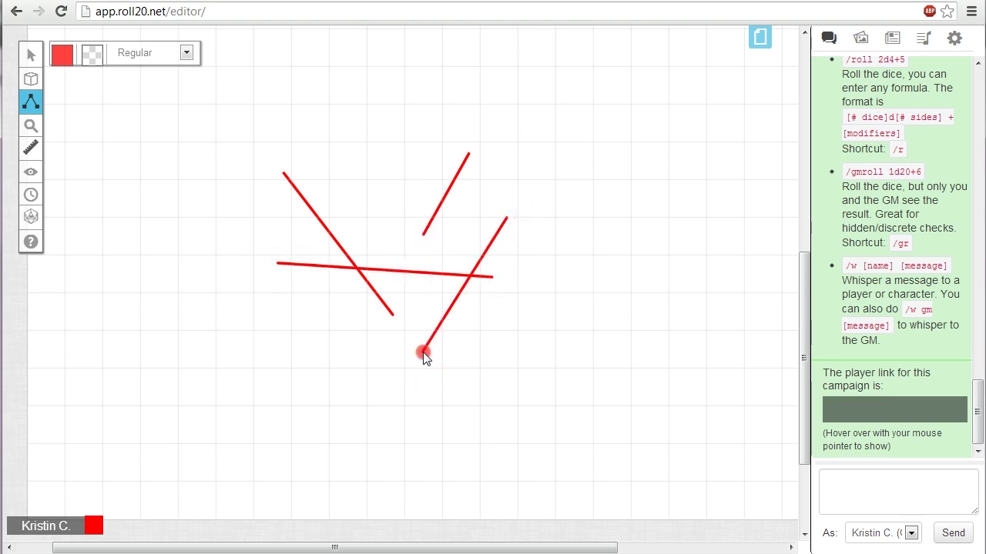
{"action": "left_click", "coordinate": [290, 330]}
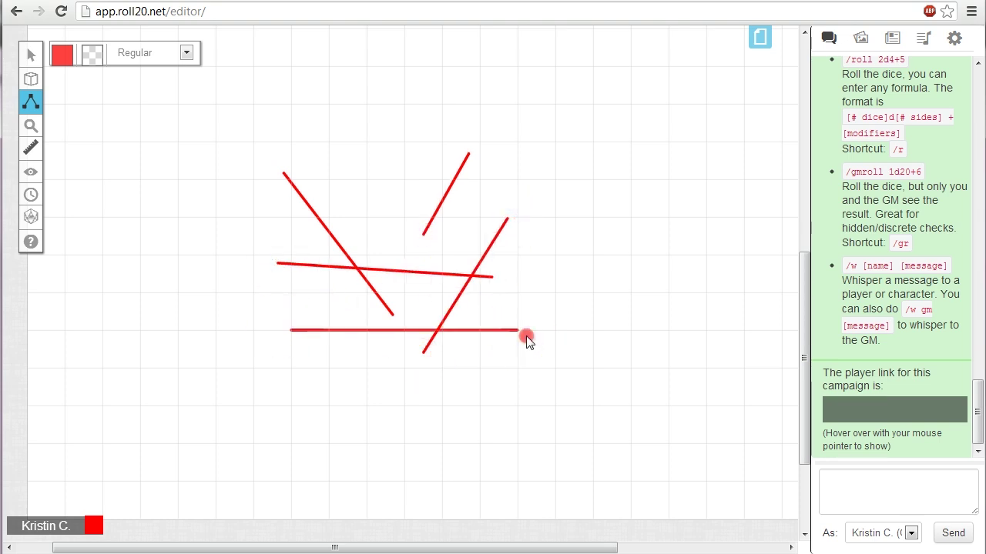
{"action": "double_click", "coordinate": [526, 337]}
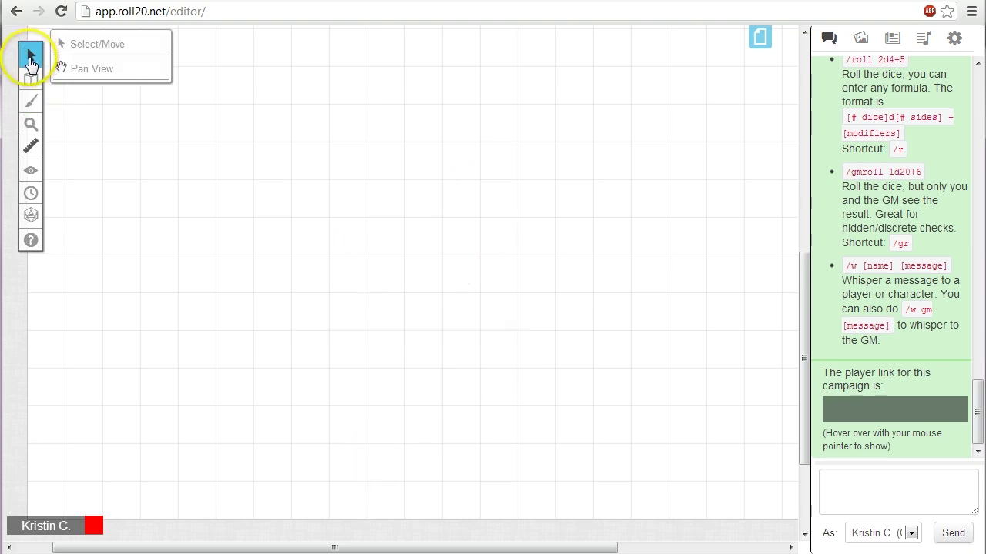
Add the text "Hello World!" to the blank page in Candal at size 40, and reposition it slightly on the grid
{"action": "mouse_move", "coordinate": [31, 100]}
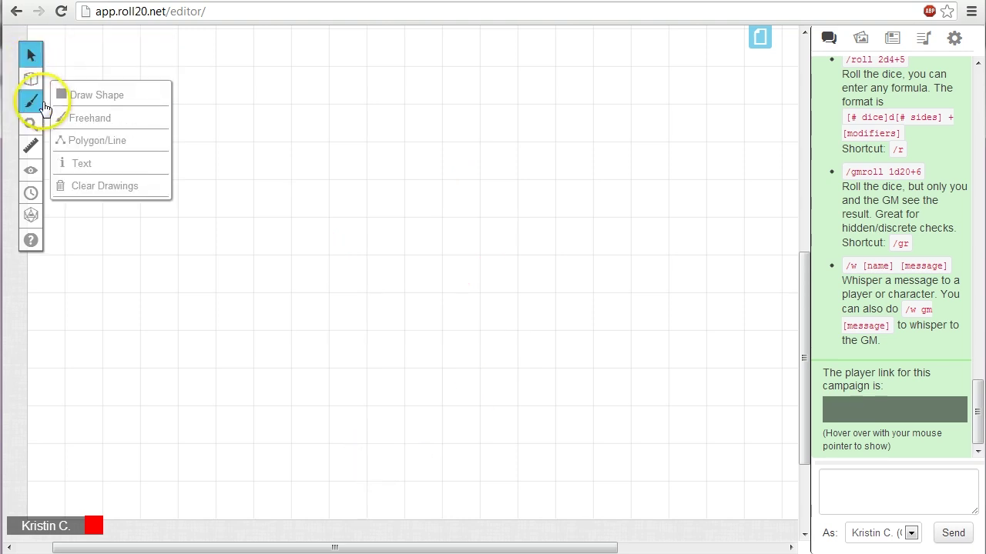
{"action": "left_click", "coordinate": [94, 162]}
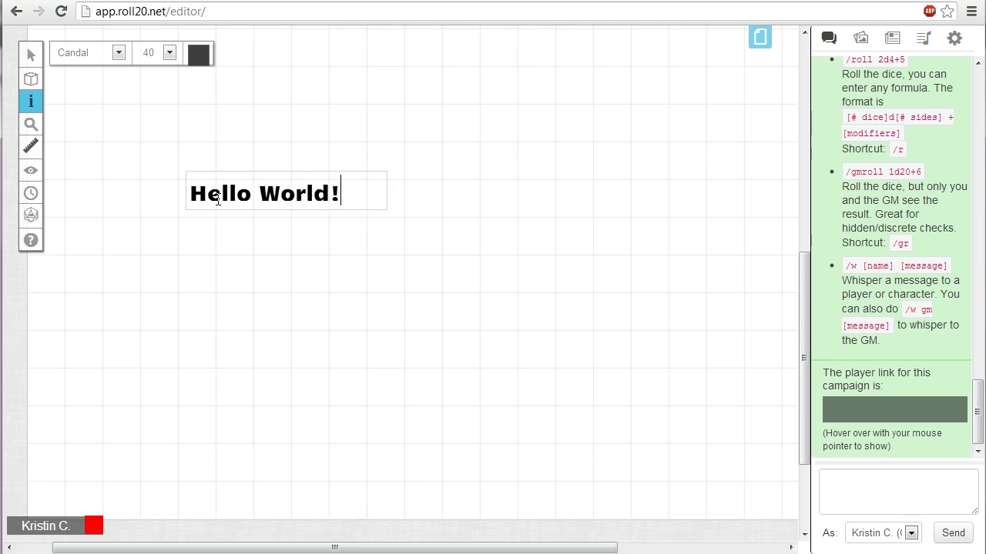
{"action": "left_click", "coordinate": [31, 53]}
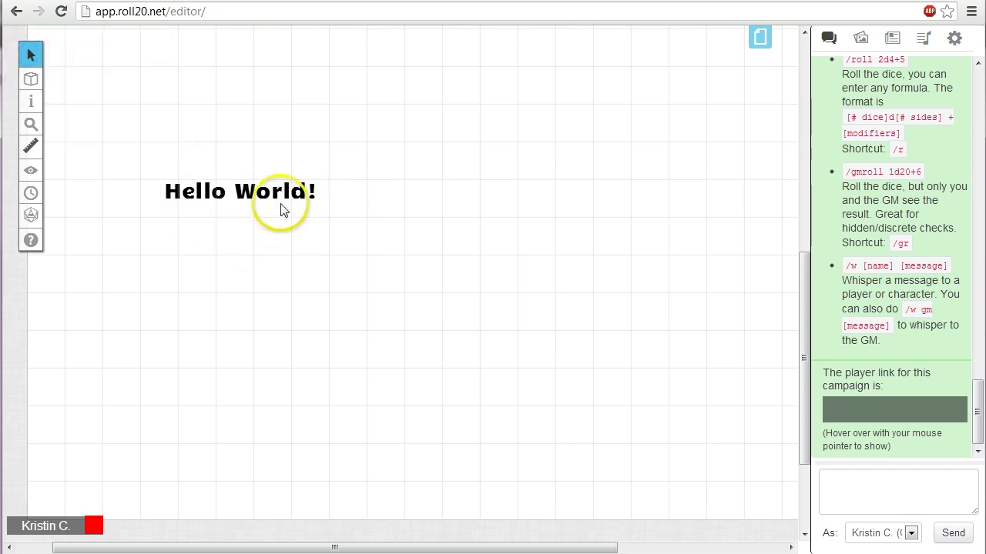
{"action": "left_click_drag", "start_coordinate": [296, 191], "coordinate": [305, 192]}
{"action": "left_click_drag", "start_coordinate": [298, 175], "coordinate": [314, 214]}
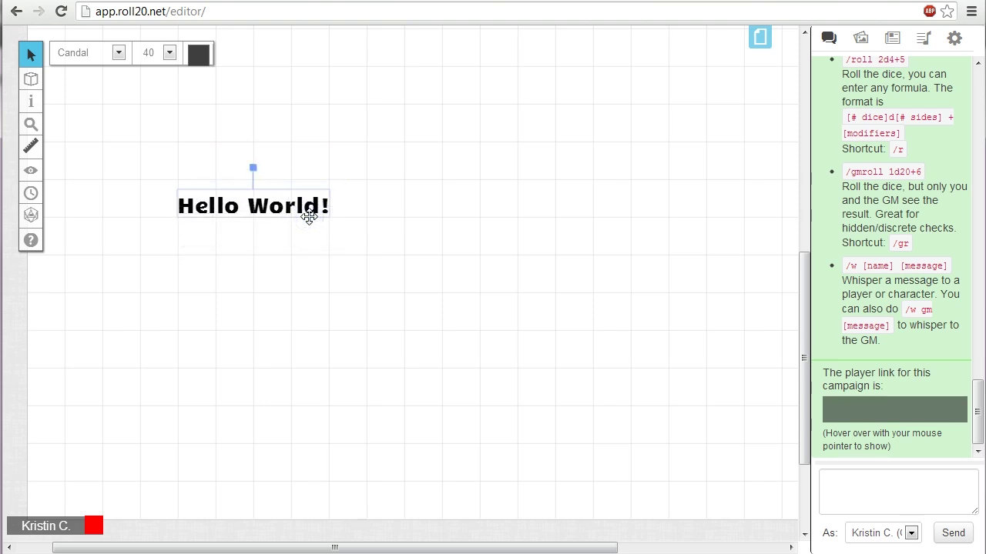
{"action": "mouse_move", "coordinate": [285, 205]}
{"action": "left_mouse_down"}
{"action": "mouse_move", "coordinate": [347, 303]}
{"action": "mouse_move", "coordinate": [306, 246]}
{"action": "mouse_move", "coordinate": [326, 213]}
{"action": "mouse_move", "coordinate": [356, 226]}
{"action": "mouse_move", "coordinate": [299, 191]}
{"action": "left_mouse_up"}
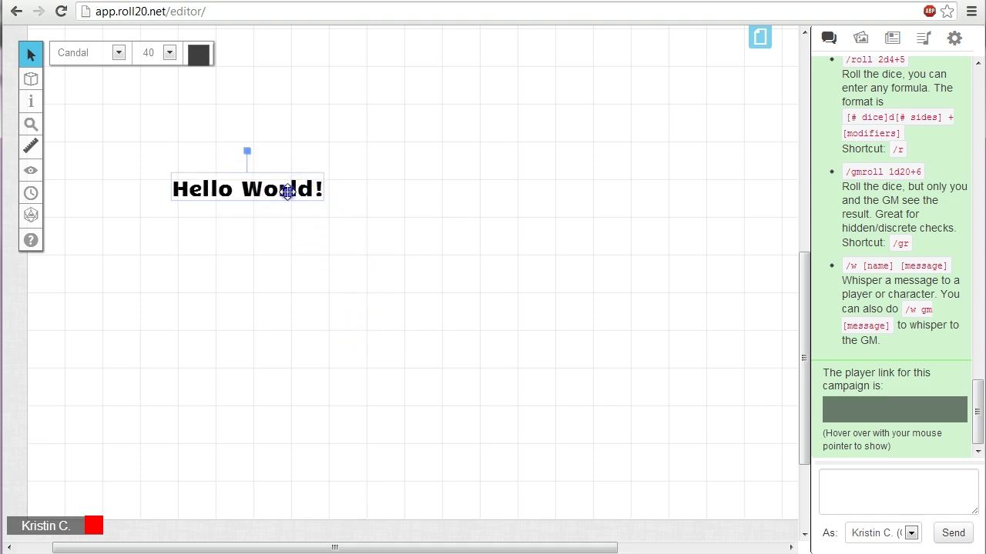
{"action": "left_click", "coordinate": [239, 328]}
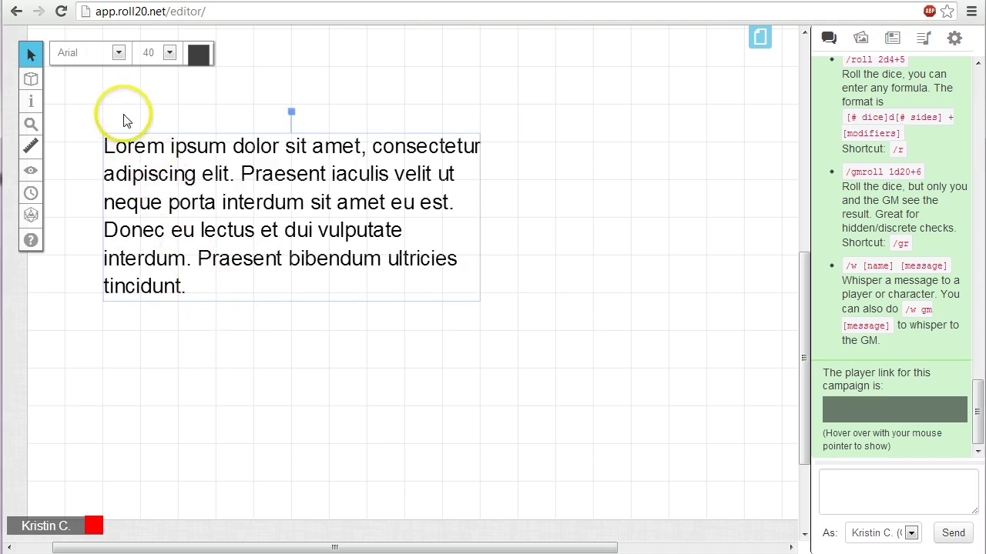
Change the Lorem ipsum paragraph's font to Patrick Hand and finally to Candal
{"action": "left_click", "coordinate": [119, 52]}
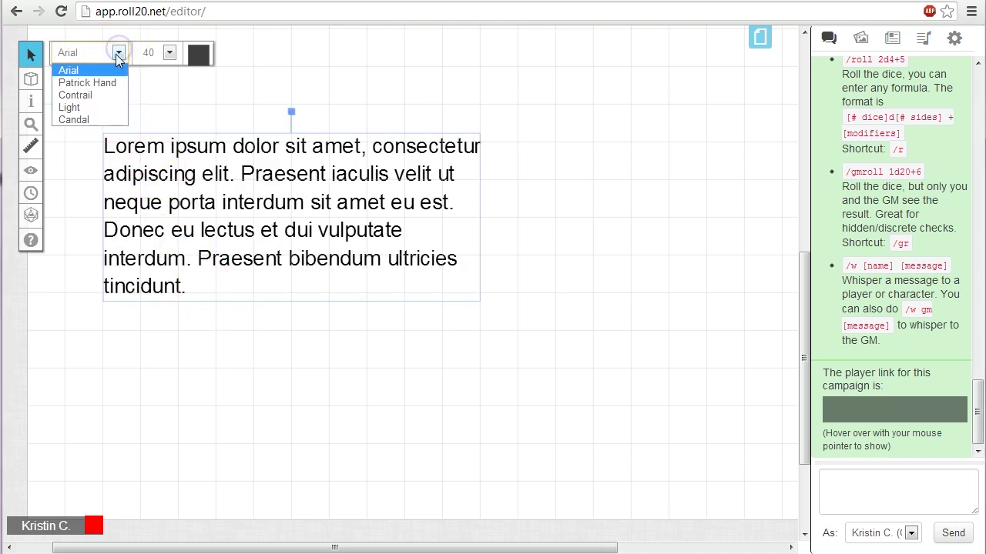
{"action": "left_click", "coordinate": [107, 83]}
{"action": "left_click", "coordinate": [117, 53]}
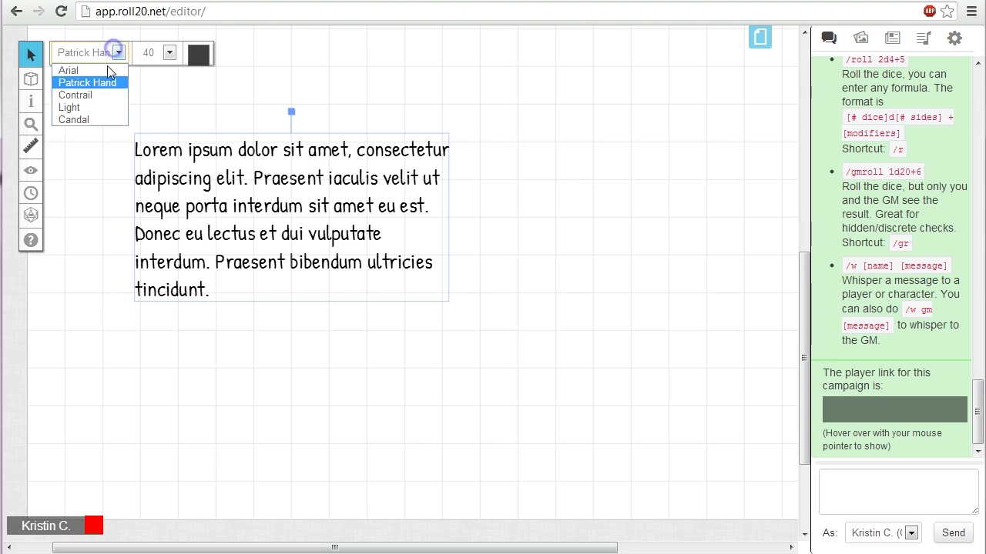
{"action": "left_click", "coordinate": [88, 120]}
Reduce the Lorem ipsum paragraph's font size to the option between 20 and 26, and choose a different text colour
{"action": "left_click", "coordinate": [157, 53]}
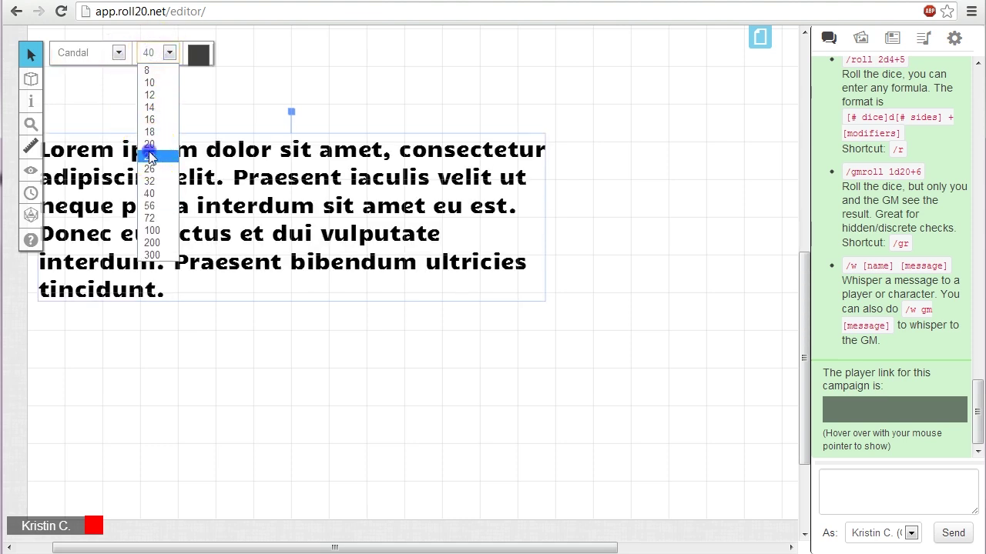
{"action": "left_click", "coordinate": [150, 156]}
{"action": "left_click", "coordinate": [198, 54]}
{"action": "left_click", "coordinate": [189, 94]}
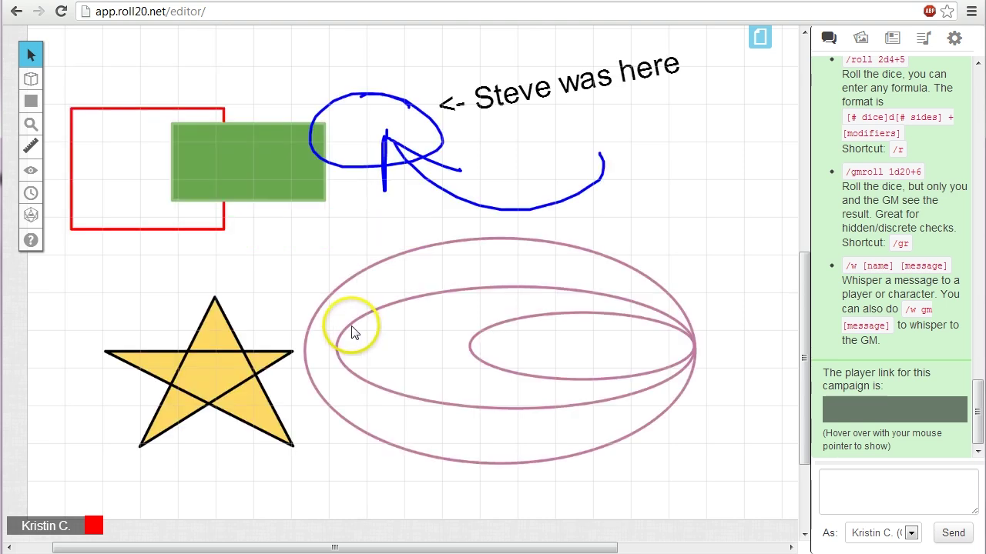
Delete the red rectangle outline, the green filled rectangle and the smallest of the three nested ellipses one by one
{"action": "left_click", "coordinate": [204, 228]}
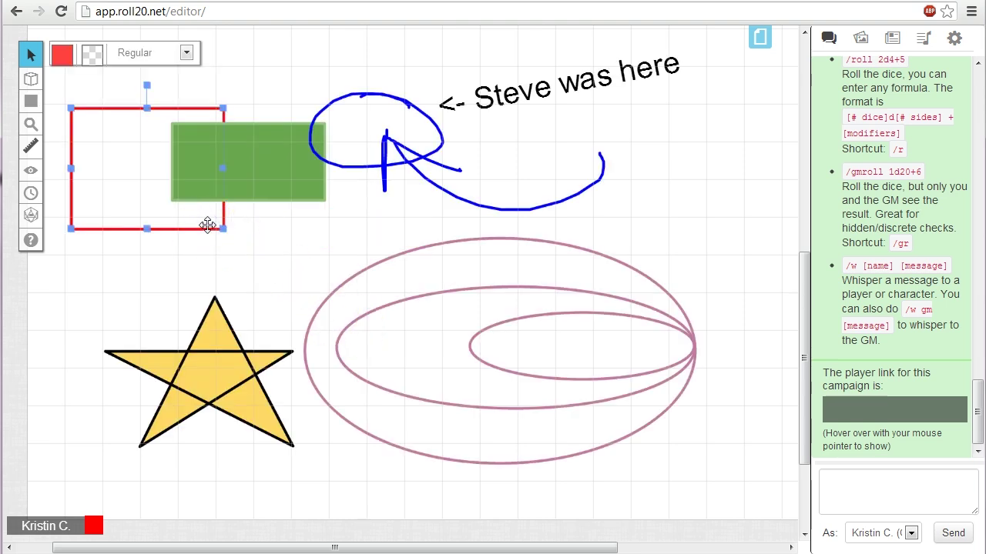
{"action": "key", "text": "Delete"}
{"action": "left_click", "coordinate": [250, 179]}
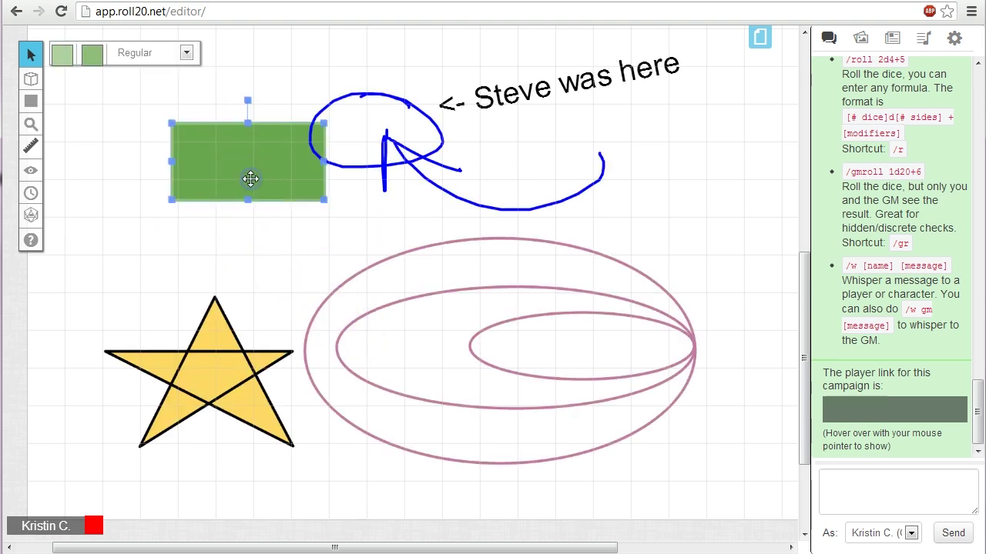
{"action": "key", "text": "Delete"}
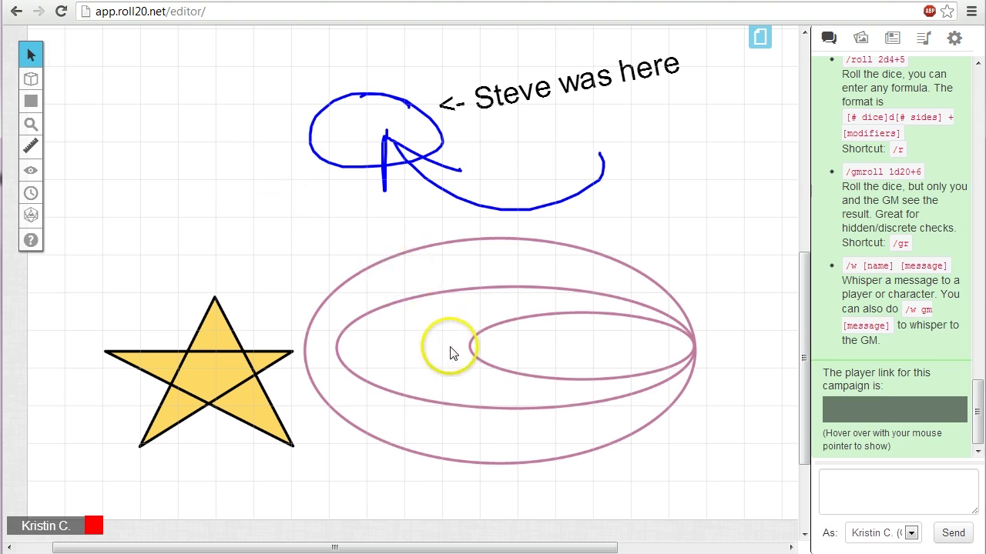
{"action": "left_click", "coordinate": [469, 352]}
{"action": "key", "text": "Delete"}
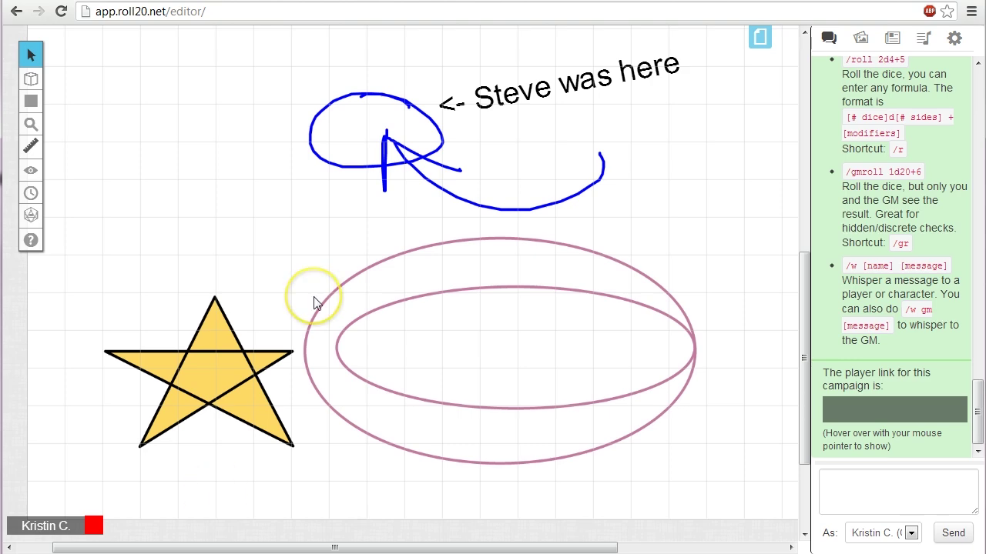
Clear all remaining drawings and text from the current layer at once
{"action": "mouse_move", "coordinate": [31, 101]}
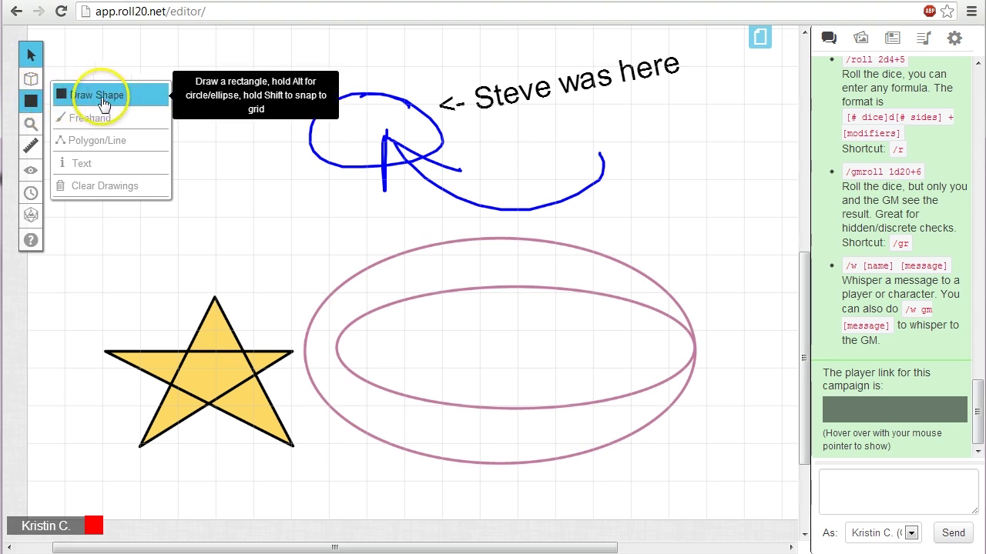
{"action": "left_click", "coordinate": [106, 188]}
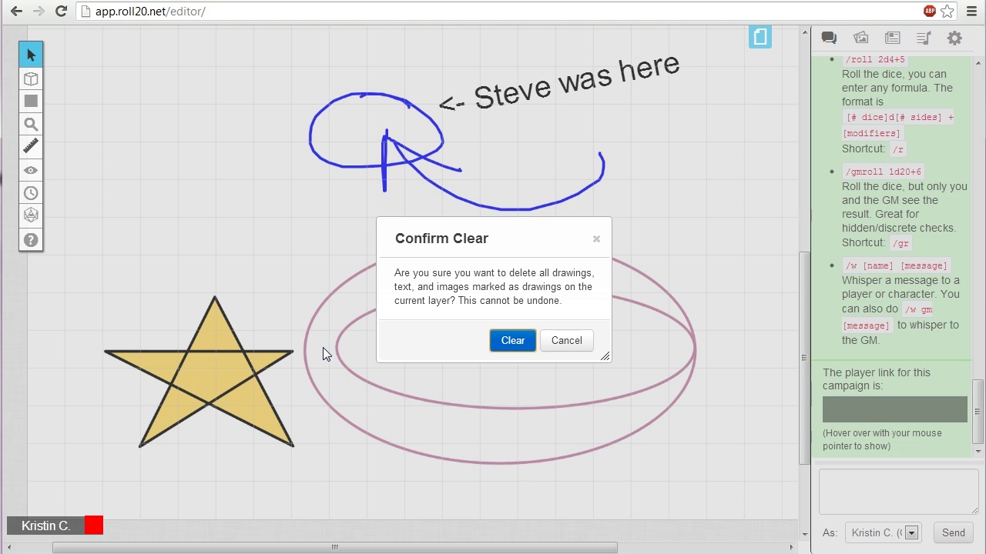
{"action": "left_click", "coordinate": [509, 343]}
{"action": "left_click", "coordinate": [508, 342]}
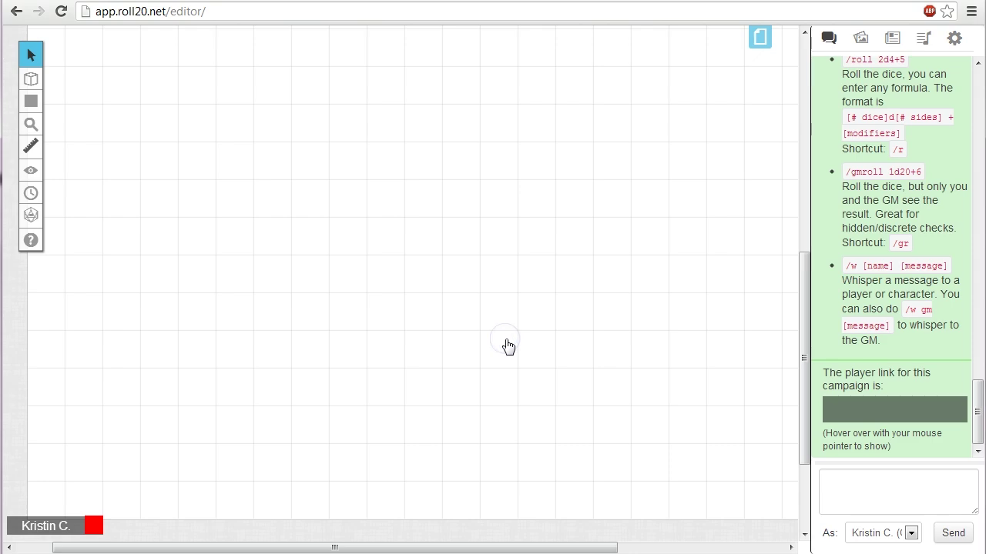